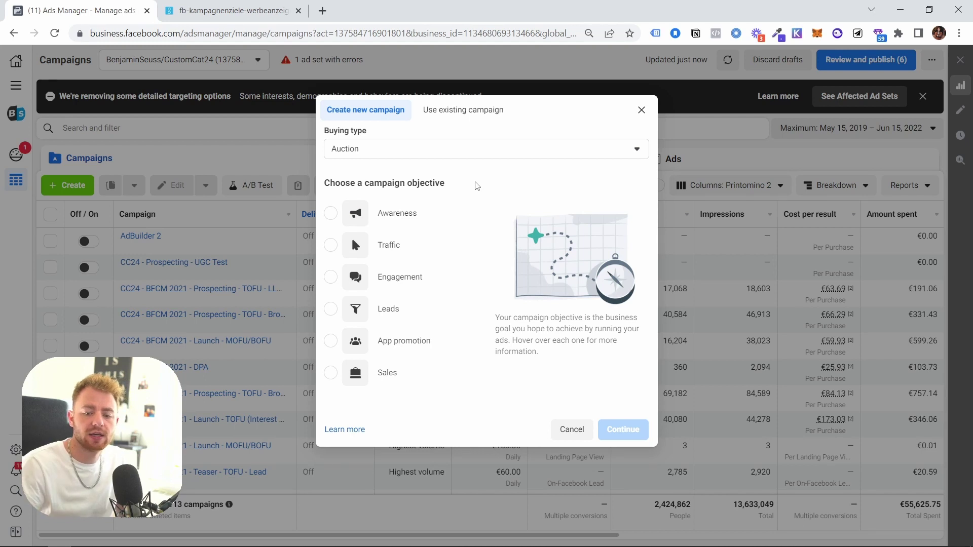
# Close the second browser tab and choose Sales as the new campaign's objective.
pyautogui.moveTo(446, 183); pyautogui.dragTo(329, 184)
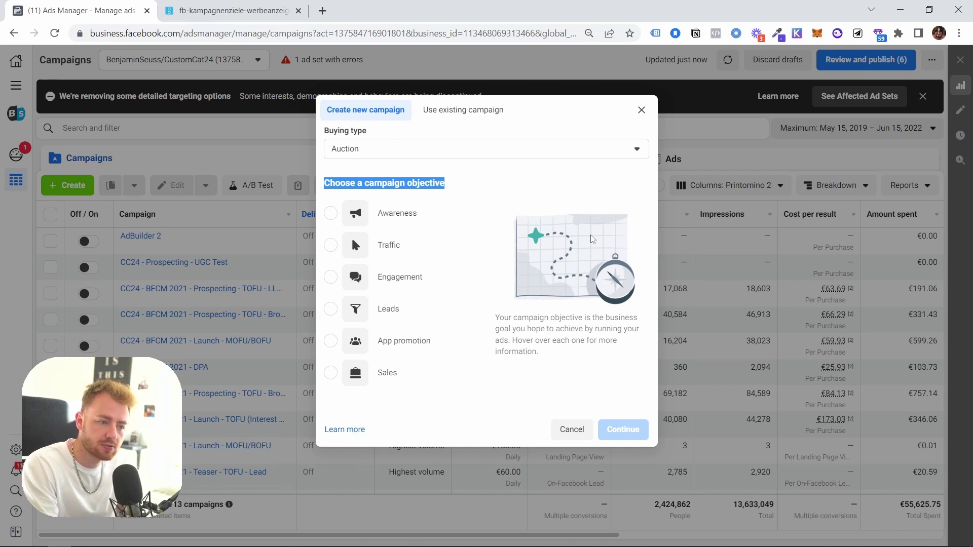
pyautogui.moveTo(388, 383)
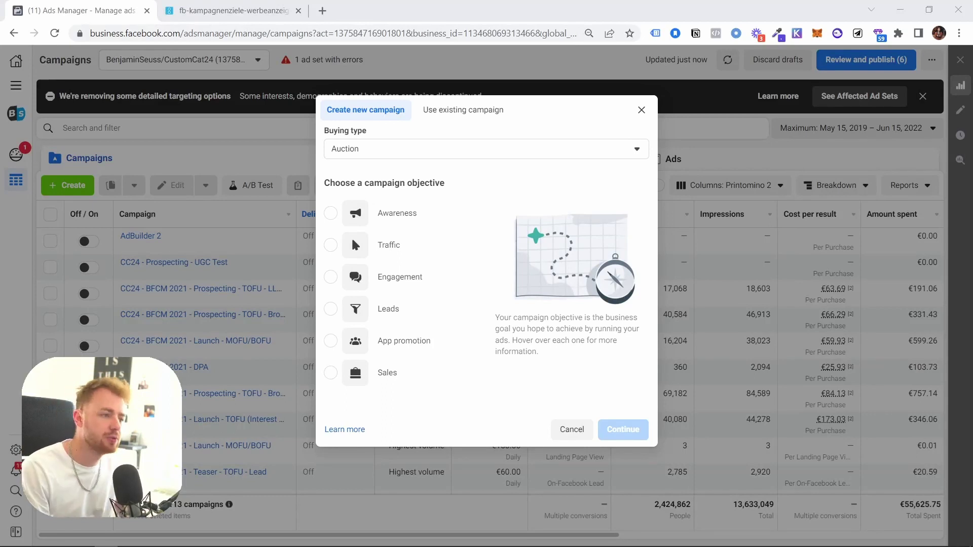
pyautogui.click(298, 11)
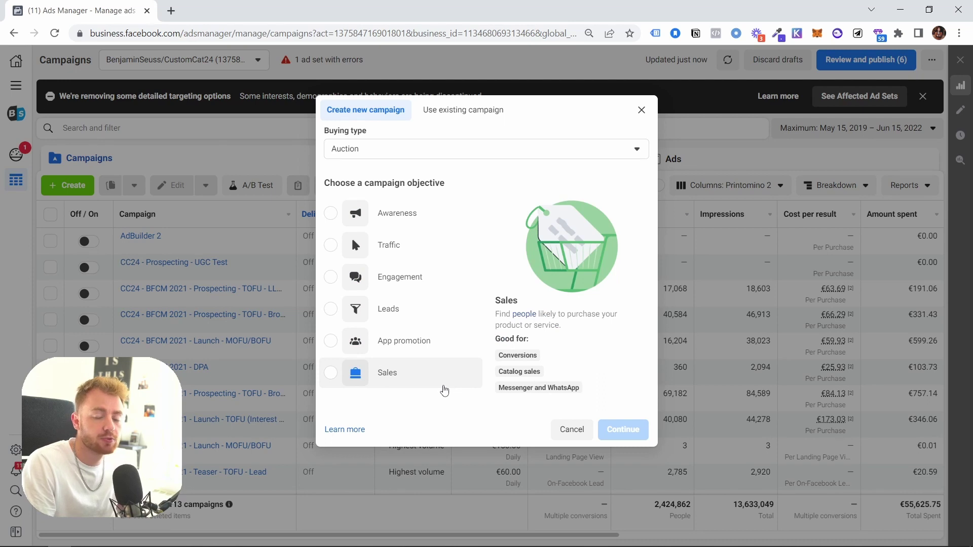
pyautogui.click(331, 374)
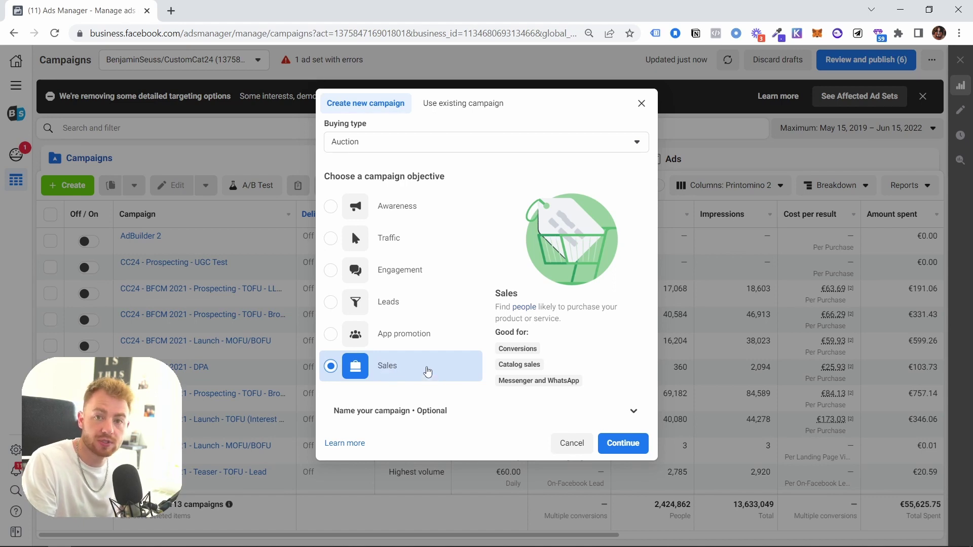
# Examine the uses suggested for the Sales objective, including Conversions and Catalog sales.
pyautogui.moveTo(501, 350)
pyautogui.mouseDown()
pyautogui.moveTo(546, 361)
pyautogui.moveTo(496, 353)
pyautogui.mouseUp()
pyautogui.click(545, 361)
pyautogui.tripleClick(545, 360)
pyautogui.click(546, 360)
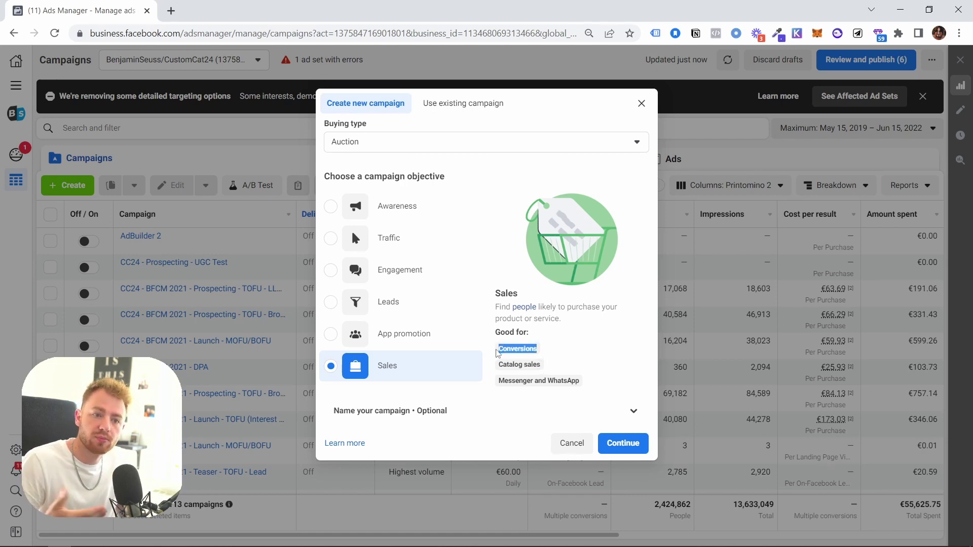
pyautogui.moveTo(499, 364); pyautogui.dragTo(549, 368)
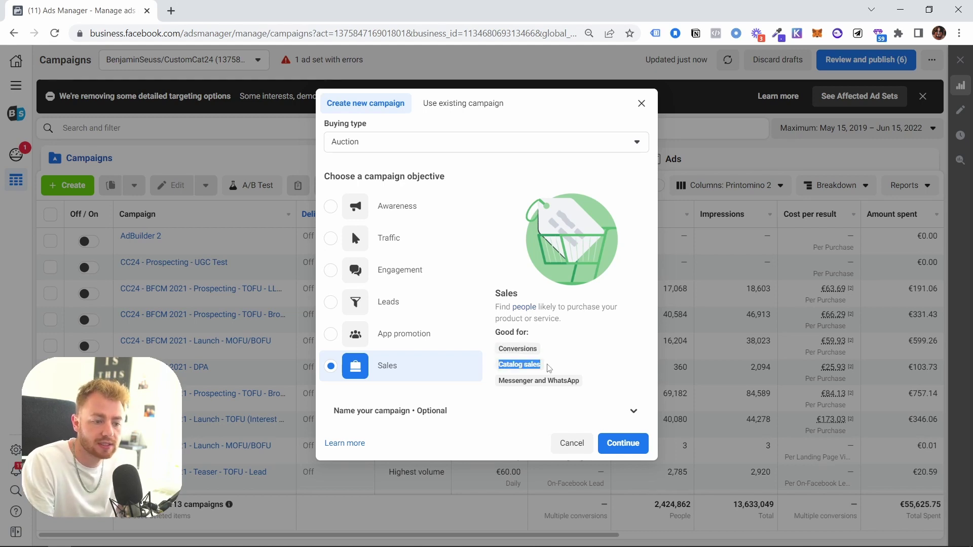
pyautogui.click(548, 369)
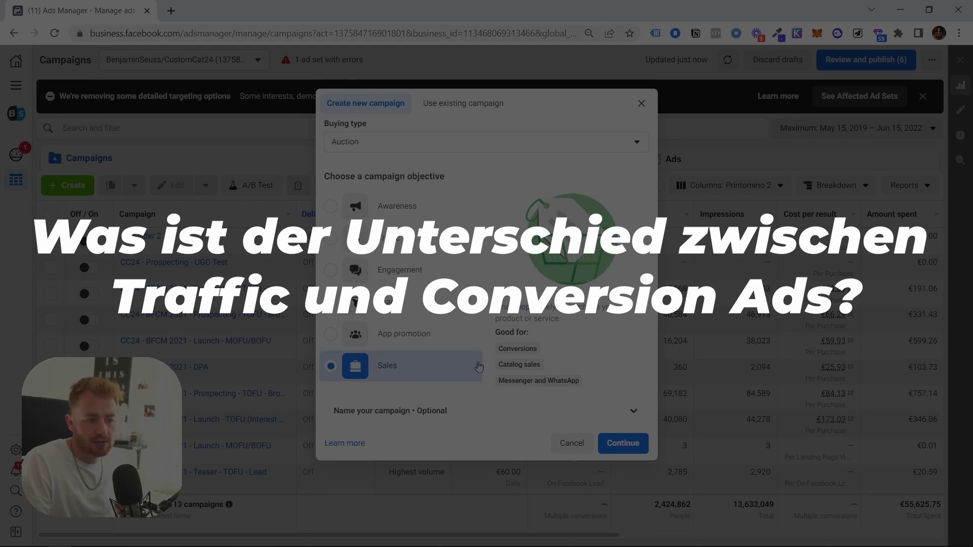
pyautogui.moveTo(435, 236)
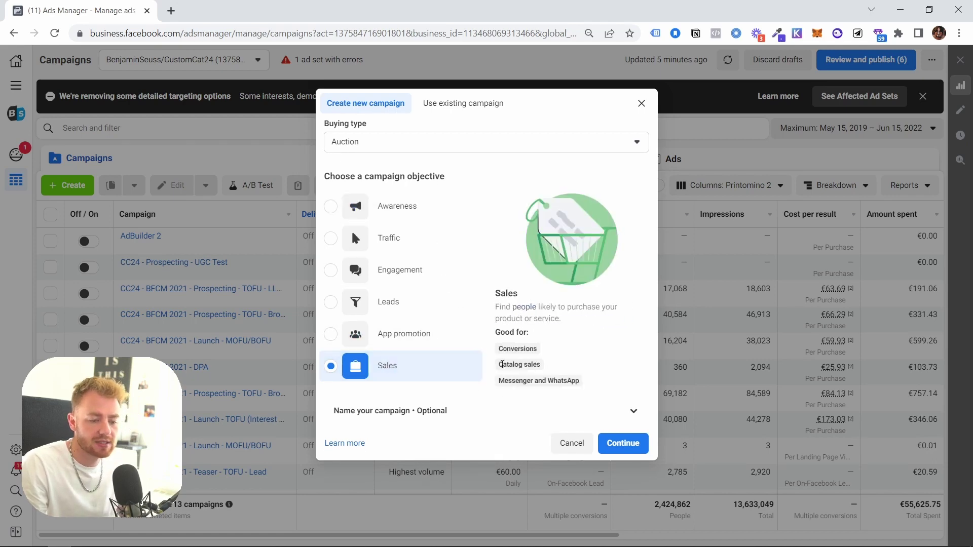
# Create the sales campaign and choose the CustomCat24 pixel for its ad set's website conversions.
pyautogui.click(623, 443)
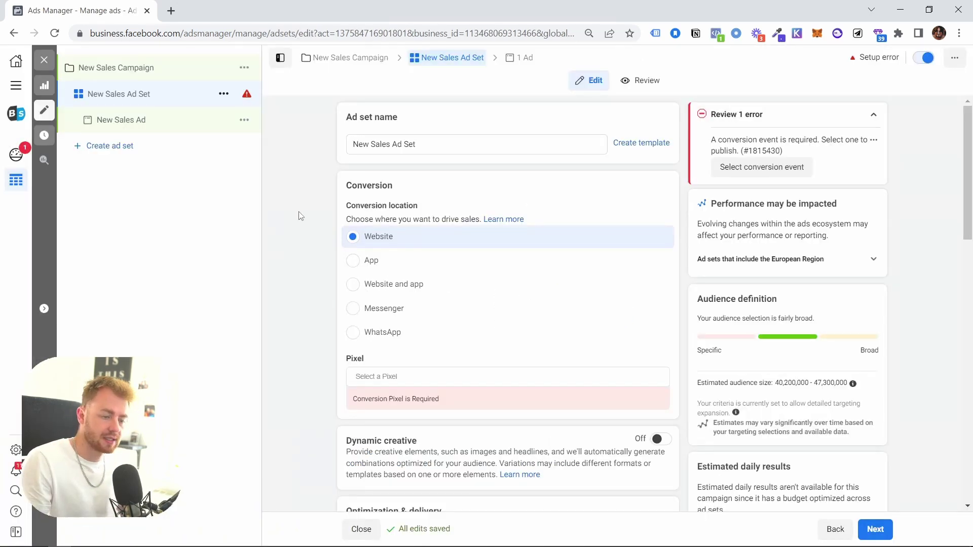
pyautogui.click(415, 380)
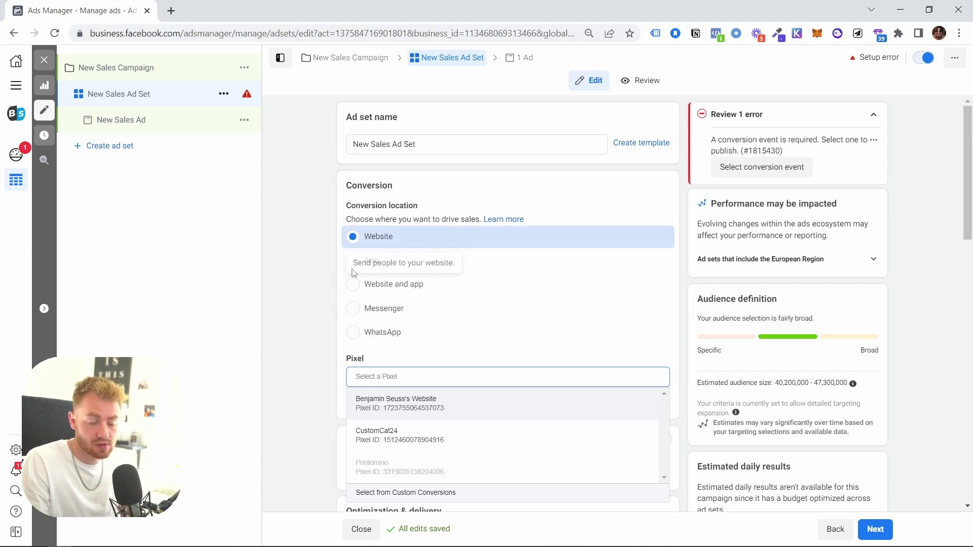
pyautogui.click(383, 440)
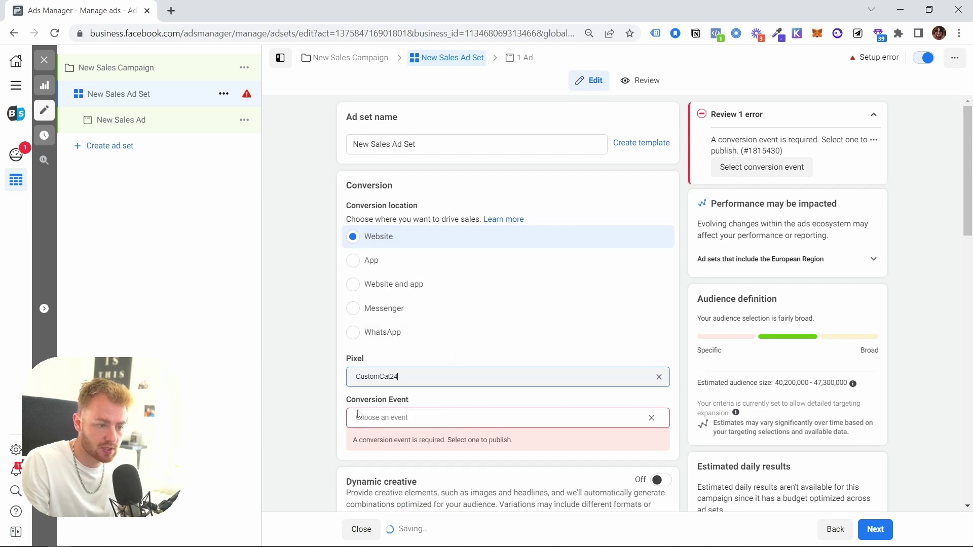
# Look through the active and inactive conversion events offered for the ad set's pixel.
pyautogui.scroll(-2, 353, 320)
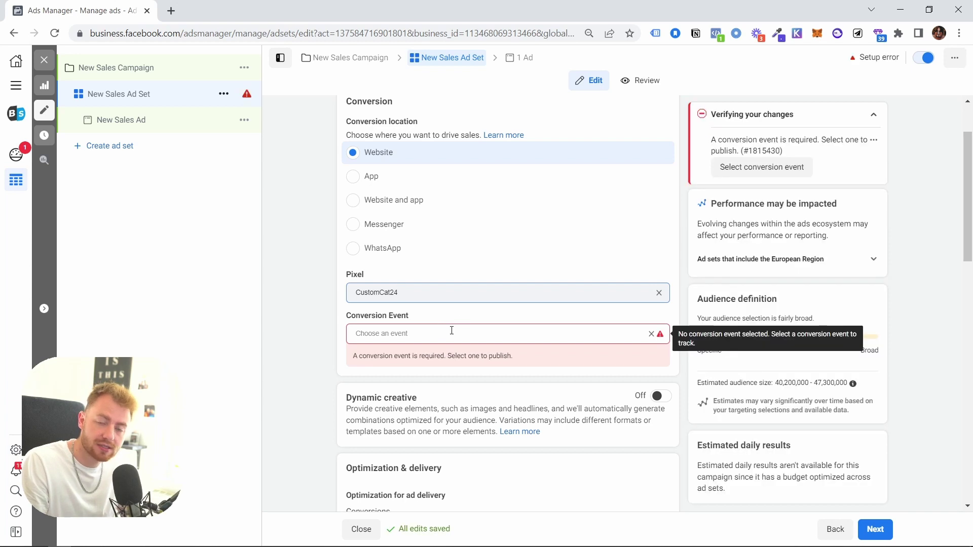
pyautogui.click(656, 333)
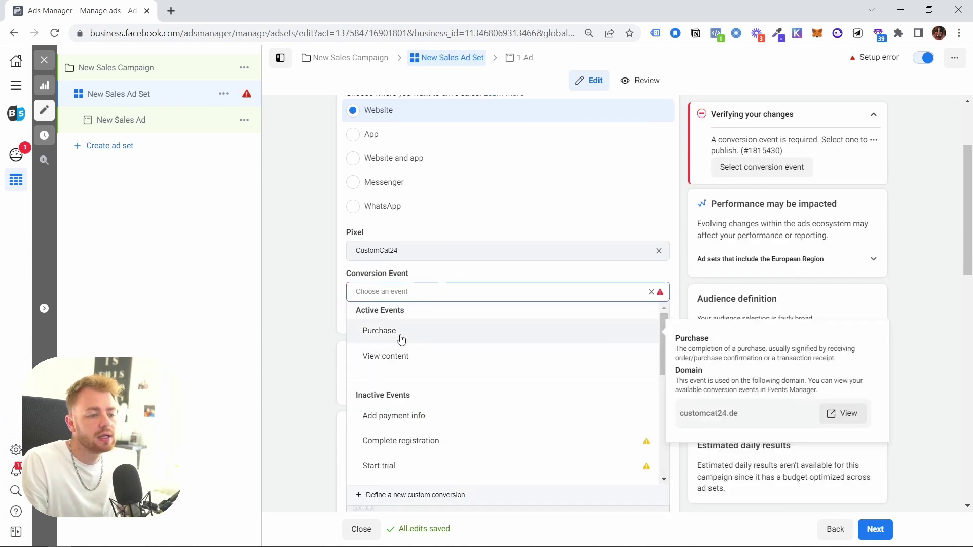
pyautogui.scroll(-3, 397, 345)
pyautogui.scroll(2, 395, 343)
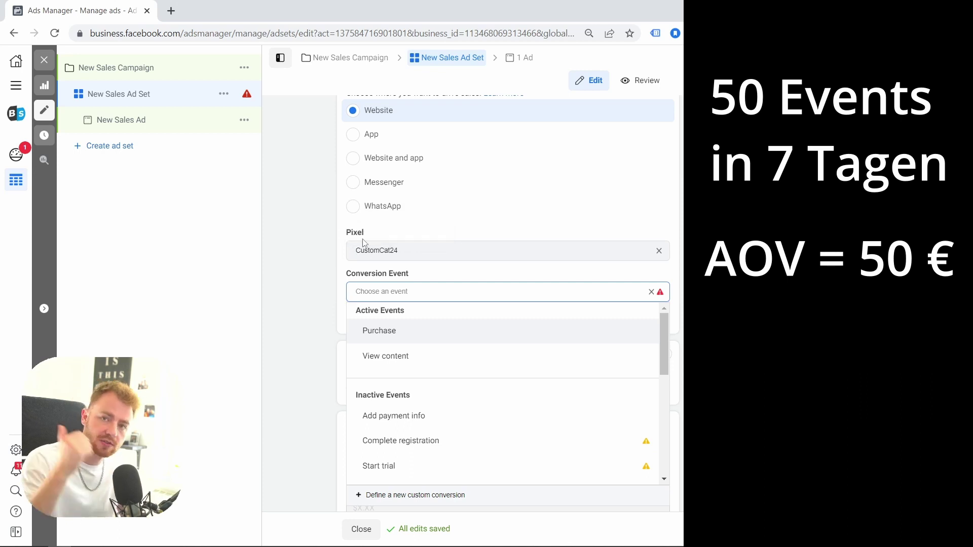
pyautogui.click(364, 243)
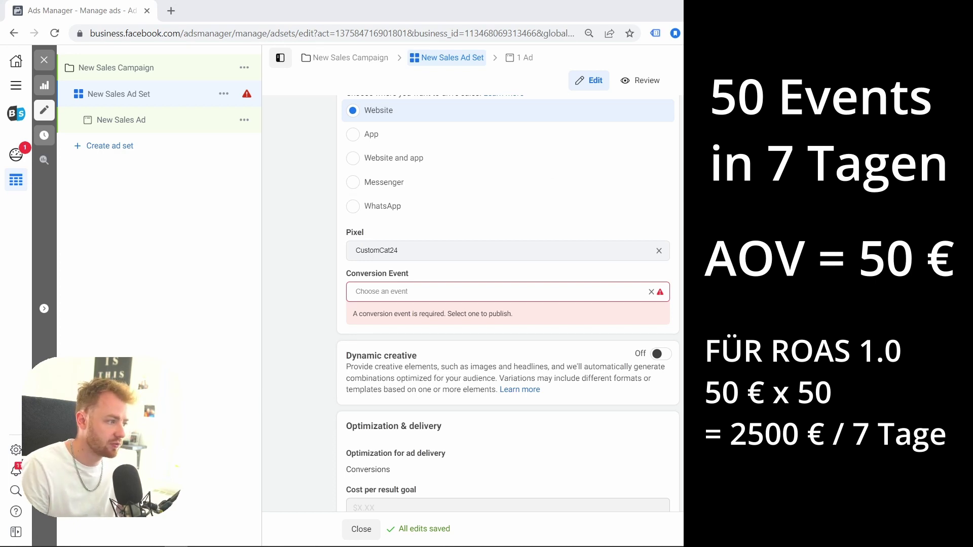
pyautogui.click(389, 294)
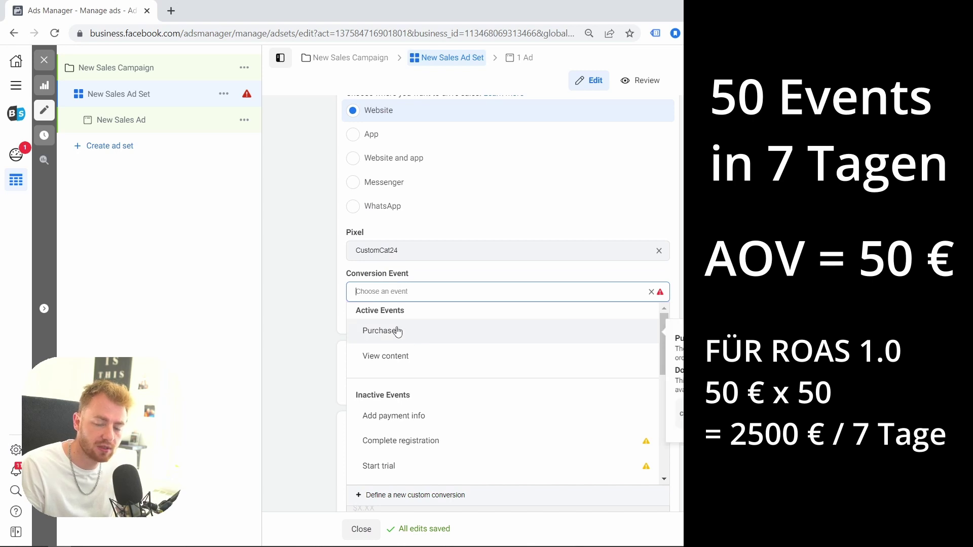
pyautogui.scroll(-1, 398, 335)
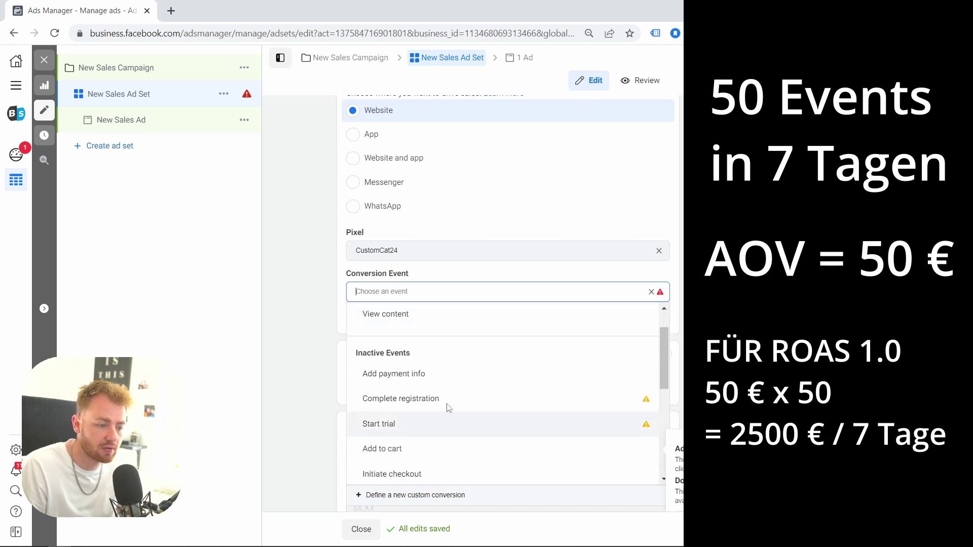
pyautogui.scroll(-1, 445, 376)
pyautogui.scroll(2, 446, 377)
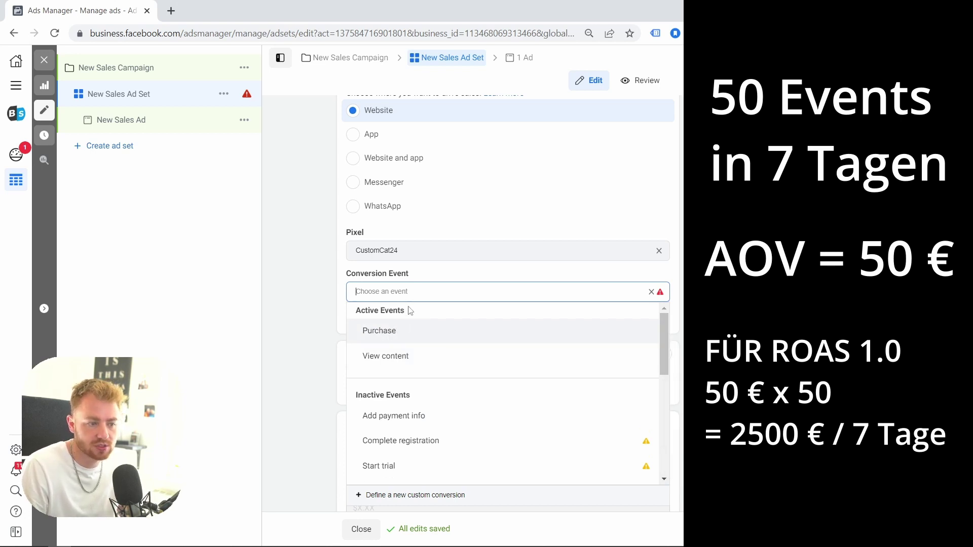
pyautogui.scroll(-4, 424, 375)
pyautogui.scroll(2, 402, 412)
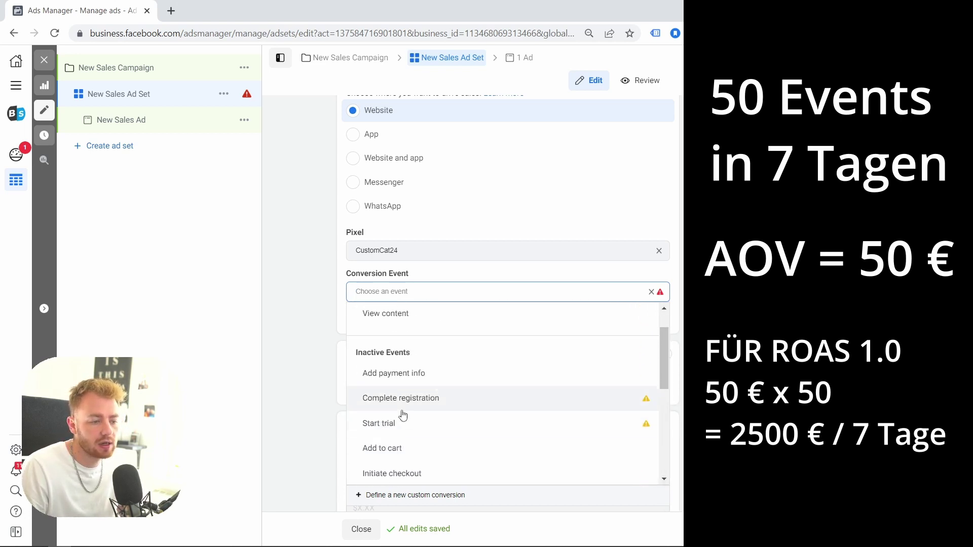
pyautogui.scroll(-4, 402, 406)
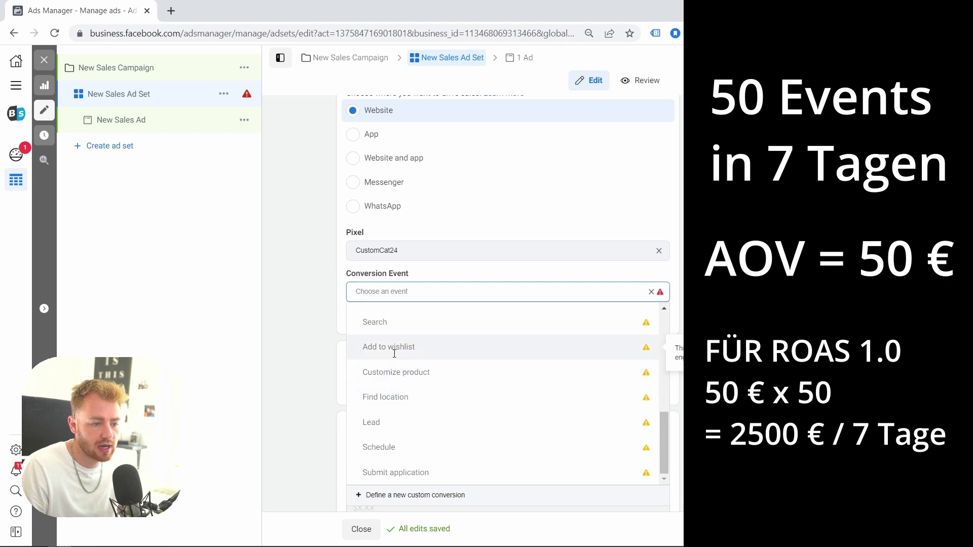
pyautogui.scroll(8, 409, 375)
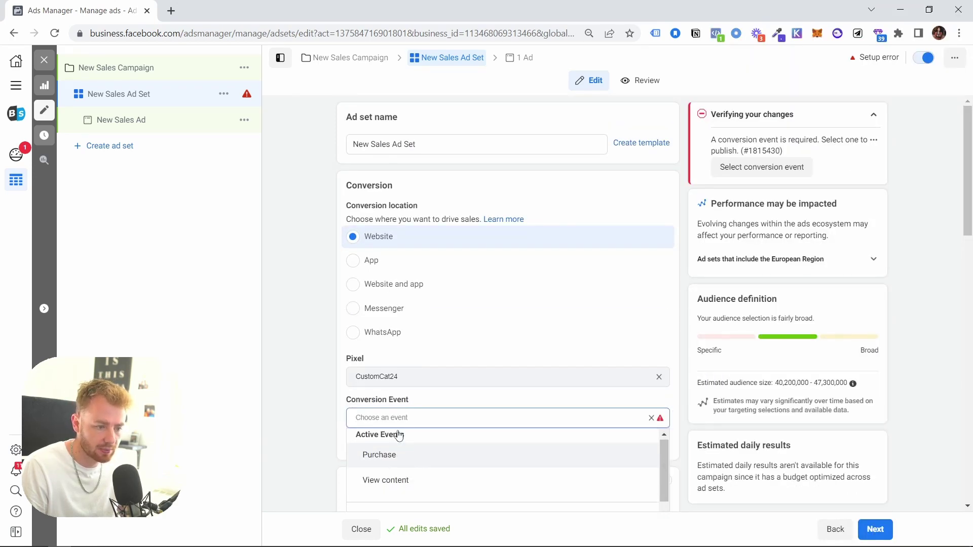
# Set the ad set's conversion event to Add to cart.
pyautogui.scroll(-5, 401, 430)
pyautogui.scroll(-1, 383, 396)
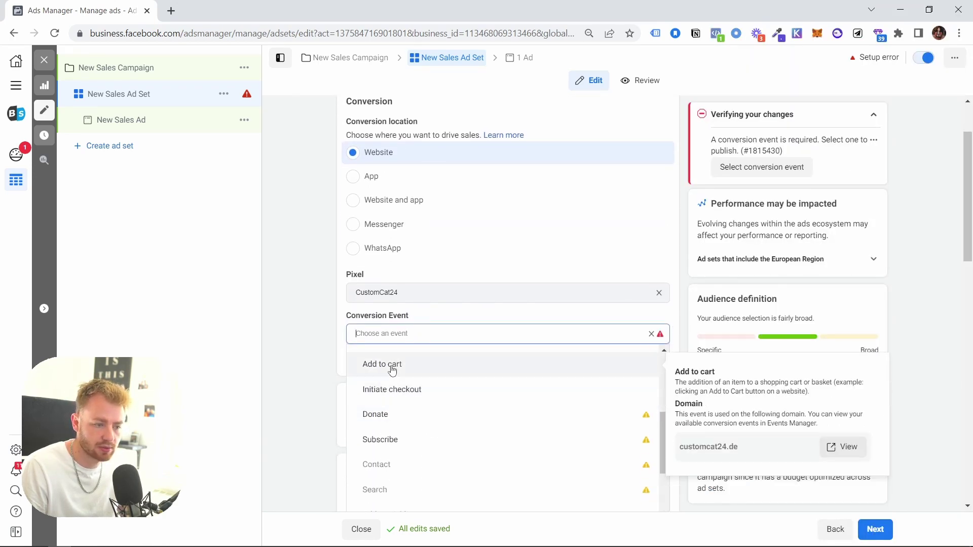
pyautogui.click(392, 371)
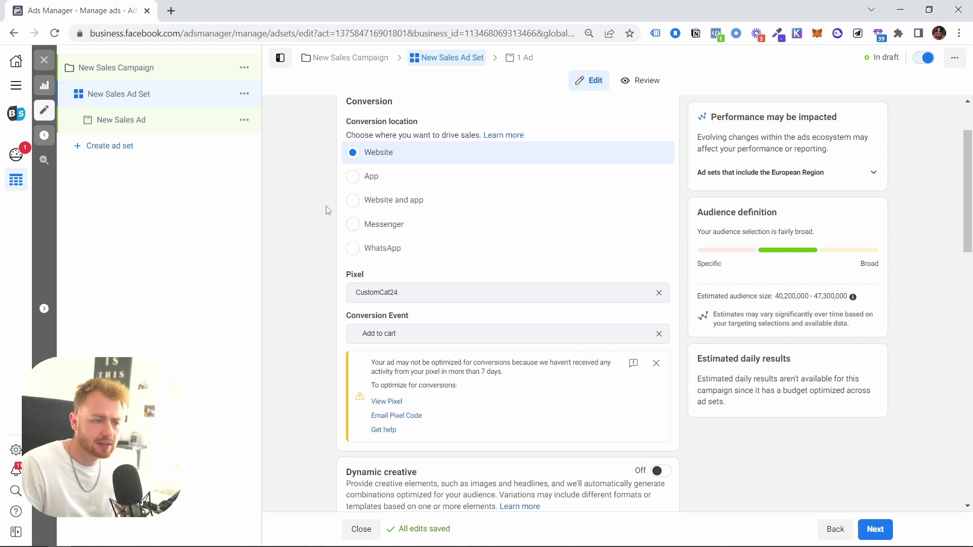
pyautogui.scroll(-5, 303, 284)
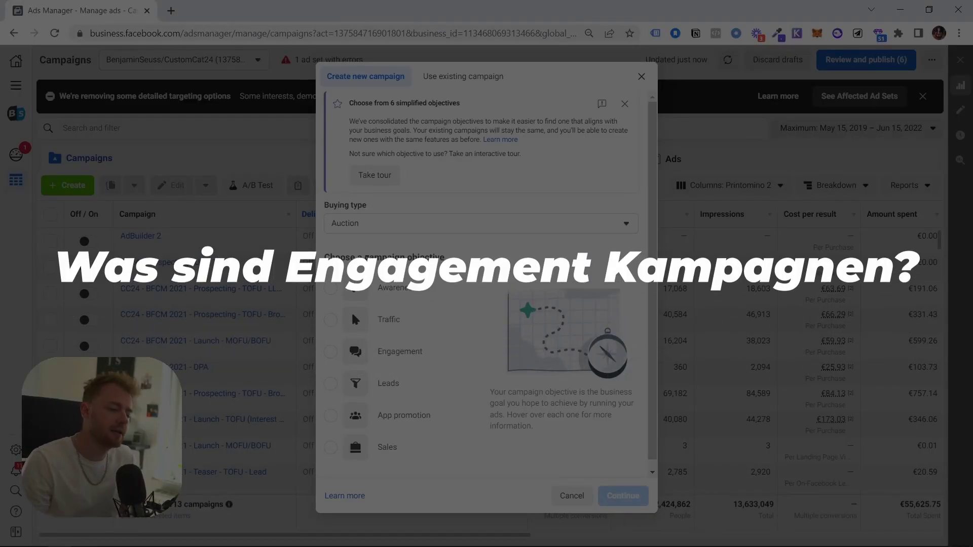
# Create a new campaign with the Engagement objective and open its ad for editing.
pyautogui.click(388, 354)
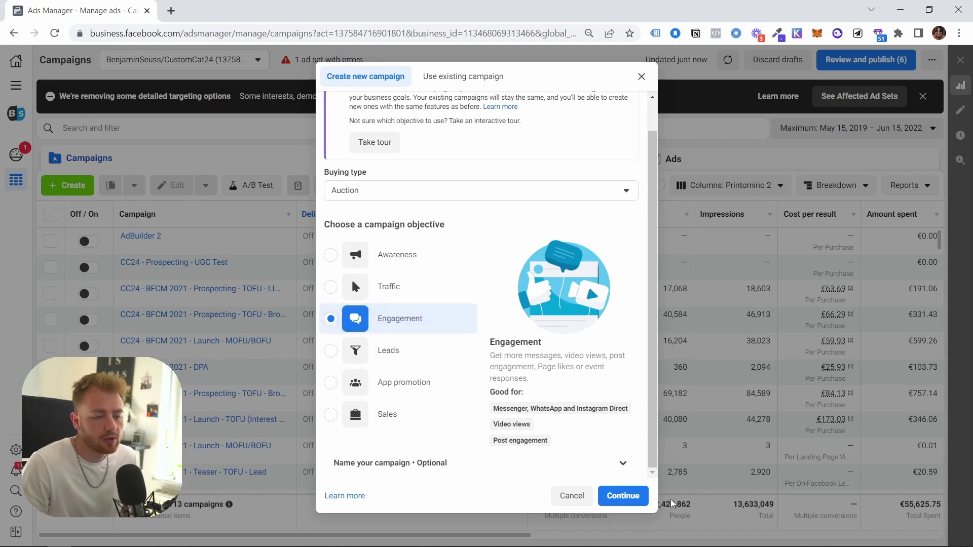
pyautogui.click(634, 496)
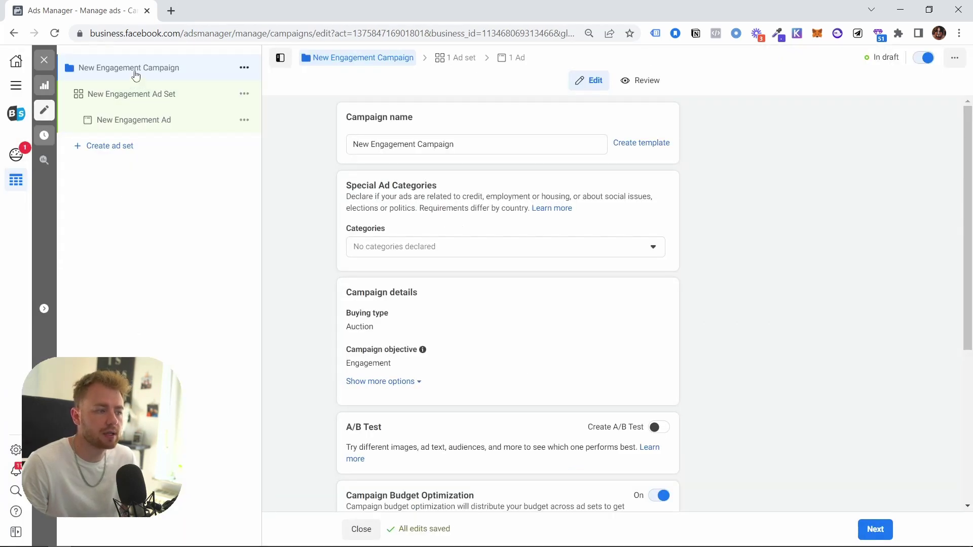
pyautogui.click(157, 120)
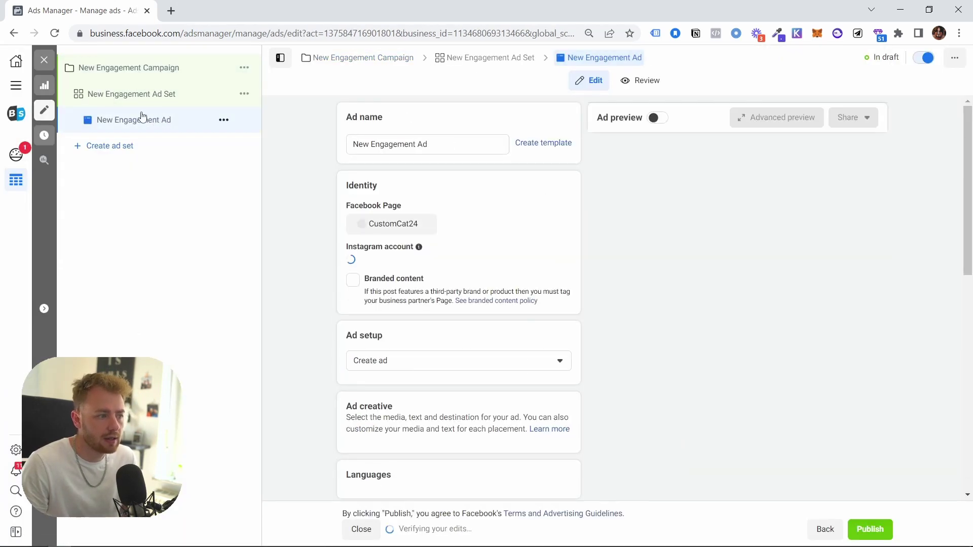
# Change the engagement ad's setup to Use existing post.
pyautogui.scroll(-4, 395, 253)
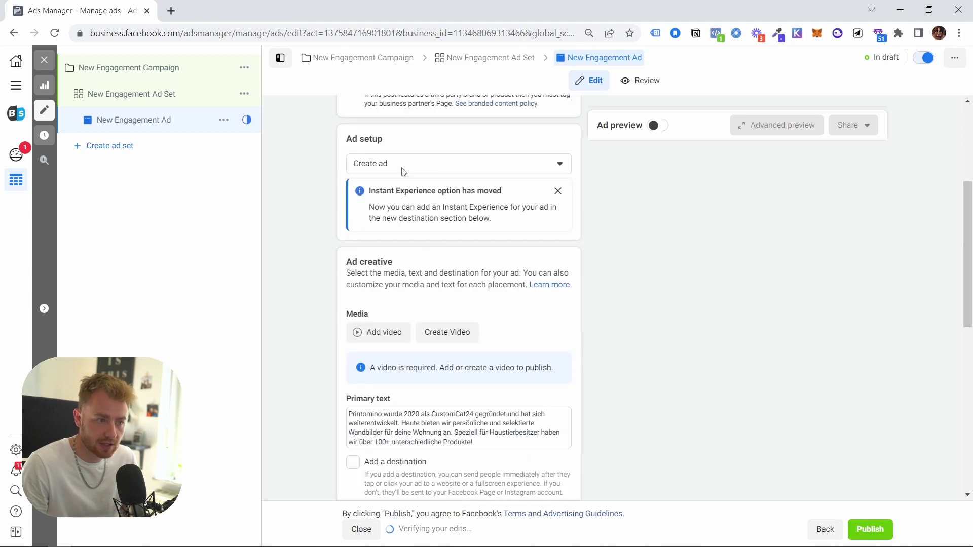
pyautogui.scroll(2, 403, 172)
pyautogui.click(409, 249)
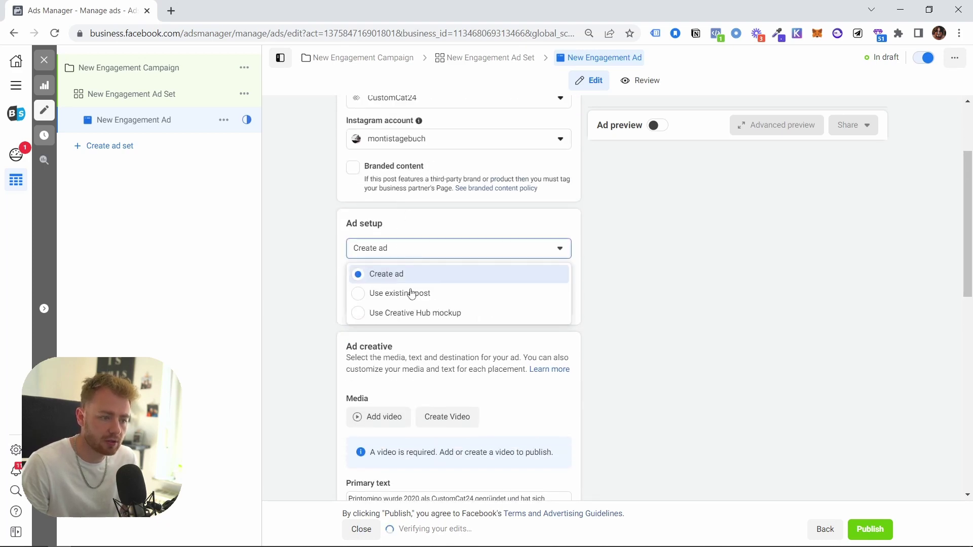
pyautogui.click(405, 293)
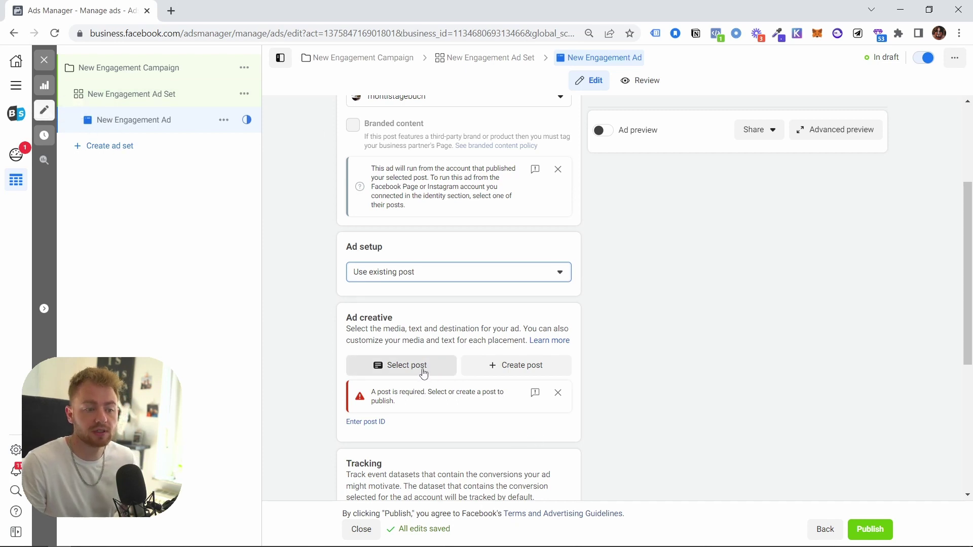
# Check the ad's creative options for an existing post, close the ad editor and return to the campaigns overview.
pyautogui.scroll(3, 421, 339)
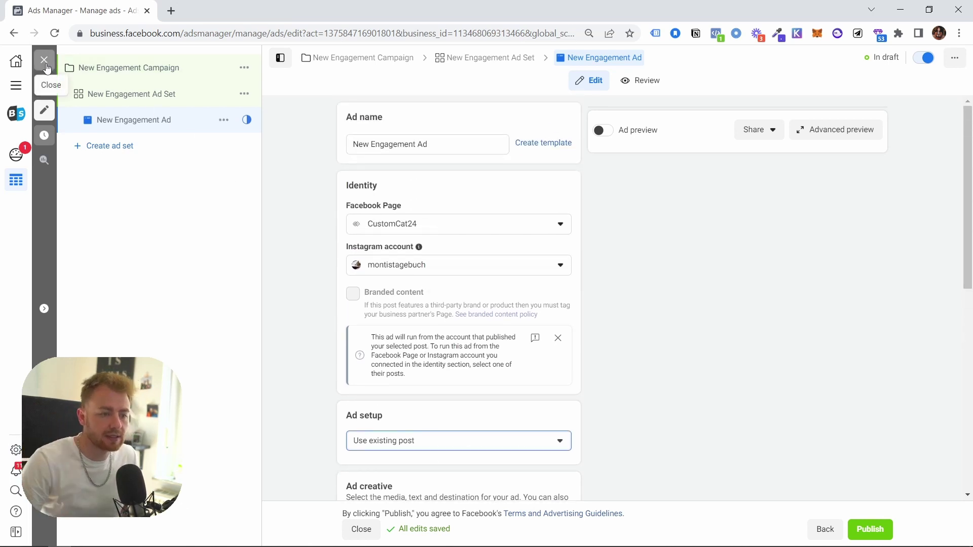
pyautogui.scroll(-5, 338, 201)
pyautogui.scroll(3, 404, 207)
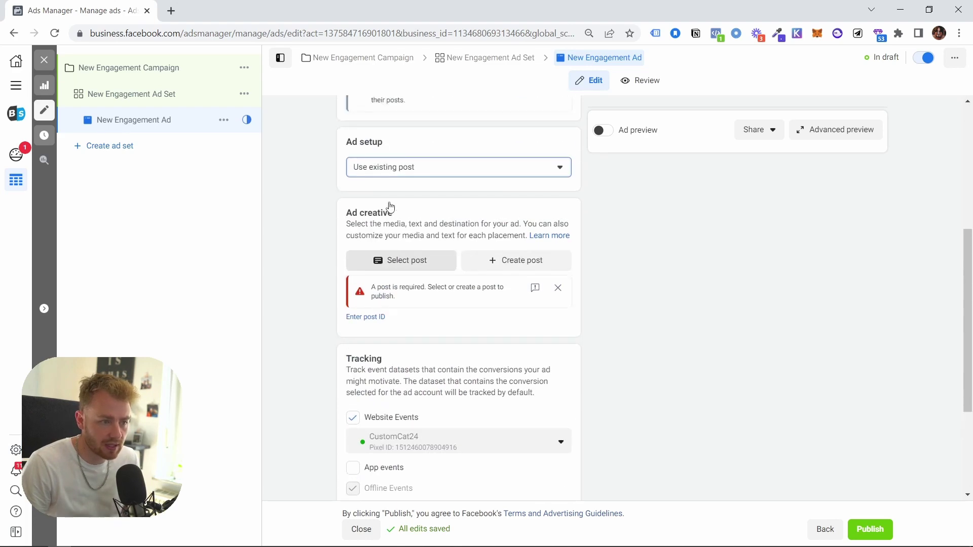
pyautogui.moveTo(346, 317); pyautogui.dragTo(588, 343)
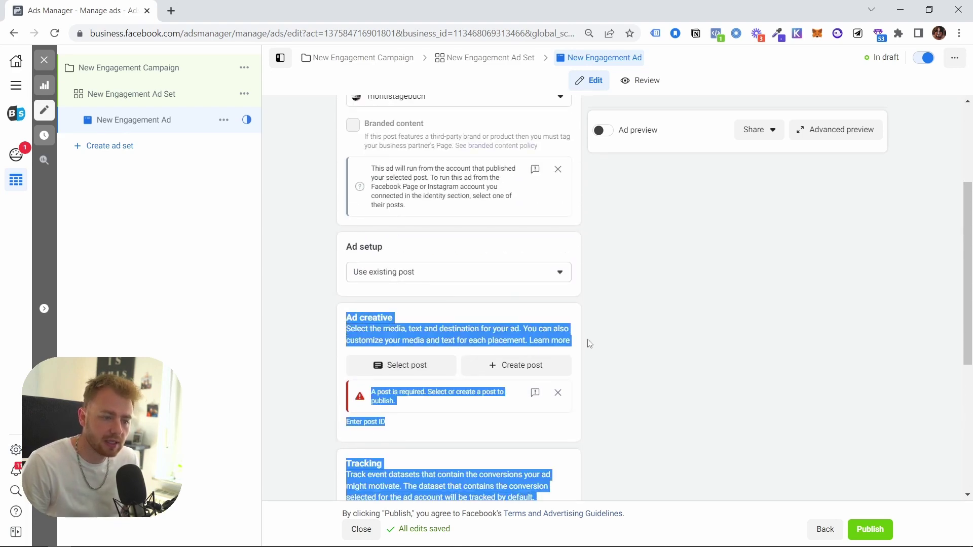
pyautogui.click(589, 344)
pyautogui.click(45, 62)
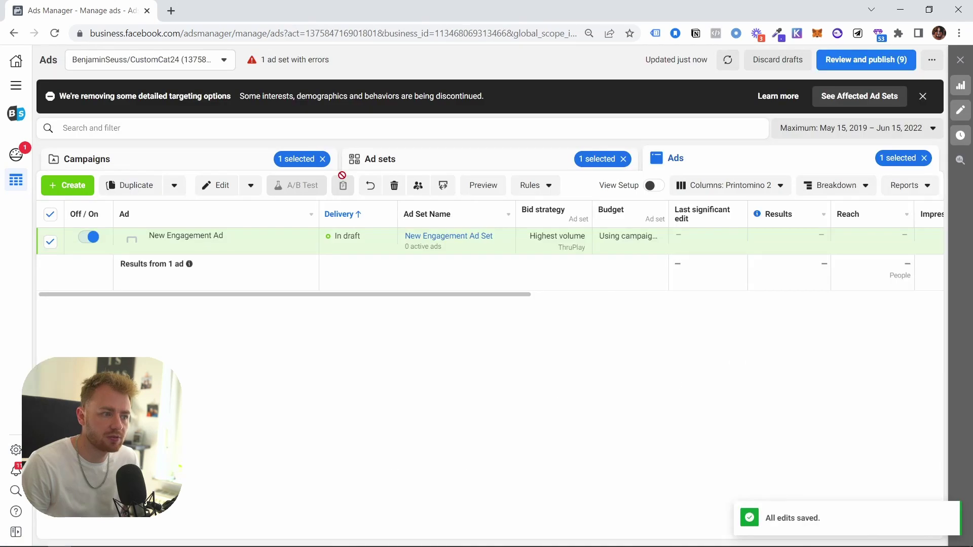
pyautogui.click(259, 161)
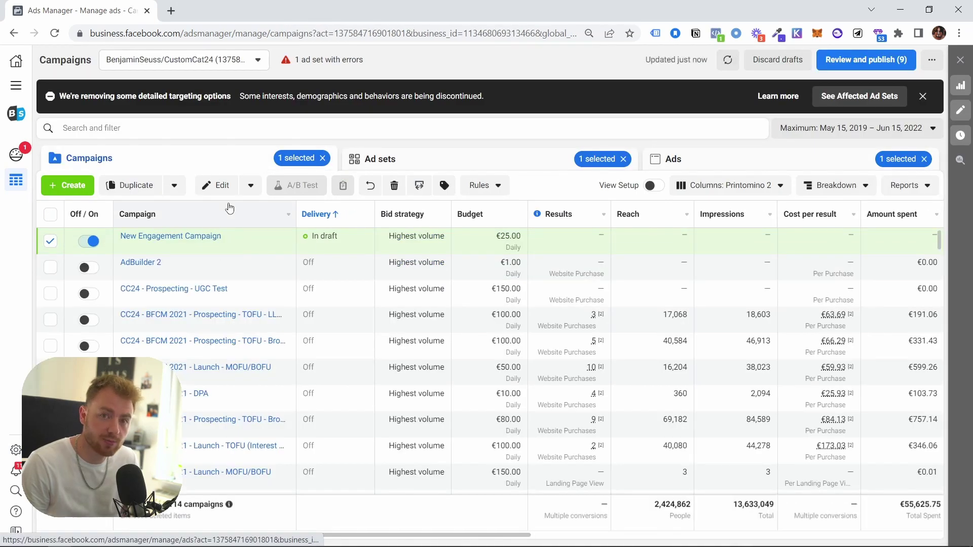
# Open the New Engagement Ad Set for editing and set its engagement type to Event responses.
pyautogui.moveTo(279, 236)
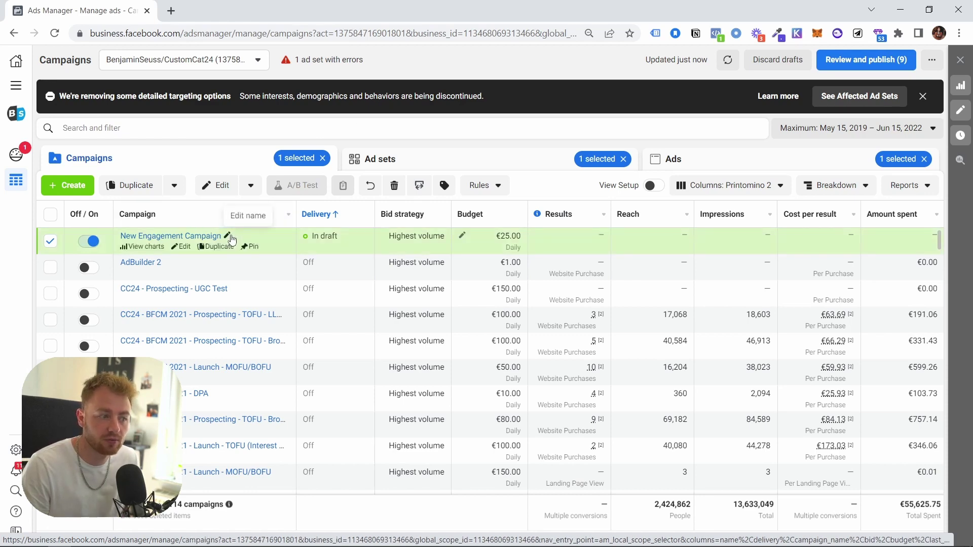
pyautogui.click(221, 236)
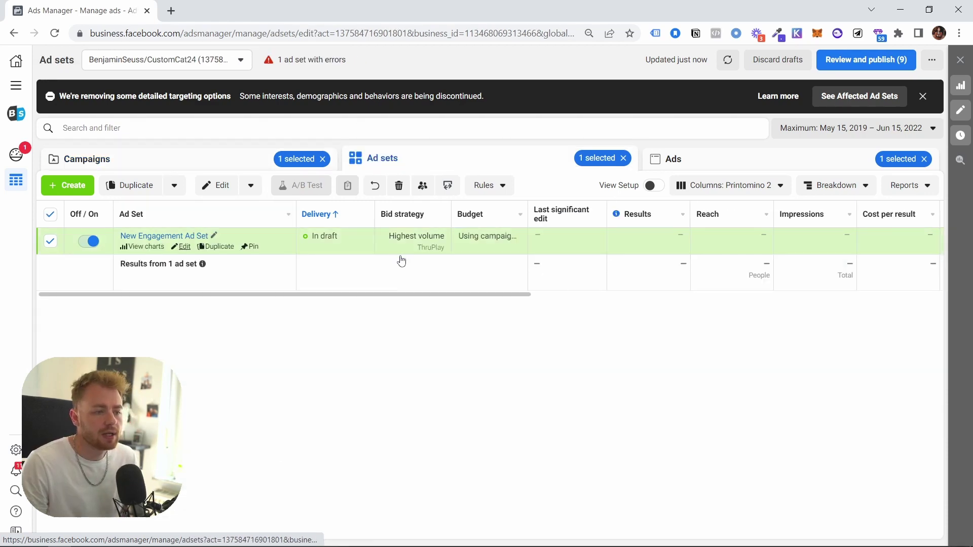
pyautogui.click(400, 258)
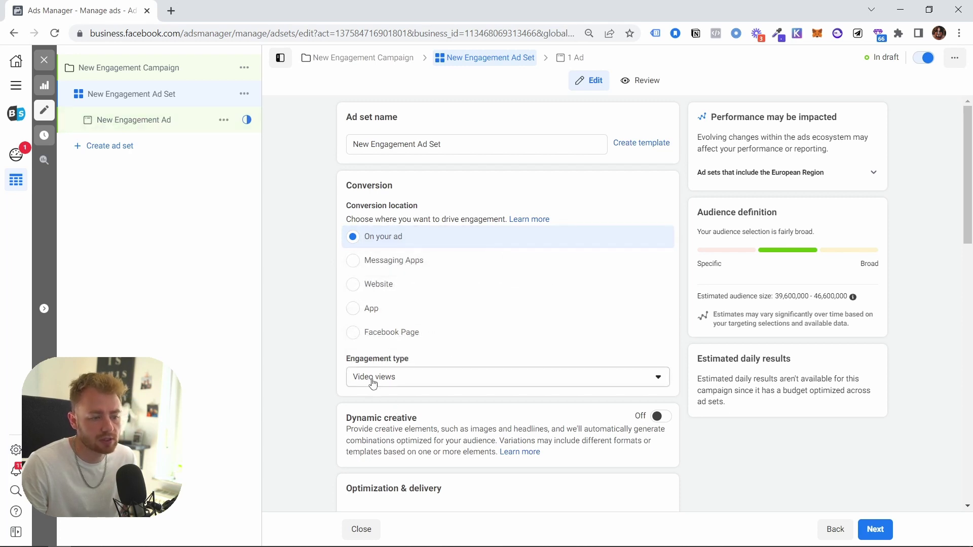
pyautogui.scroll(-1, 364, 352)
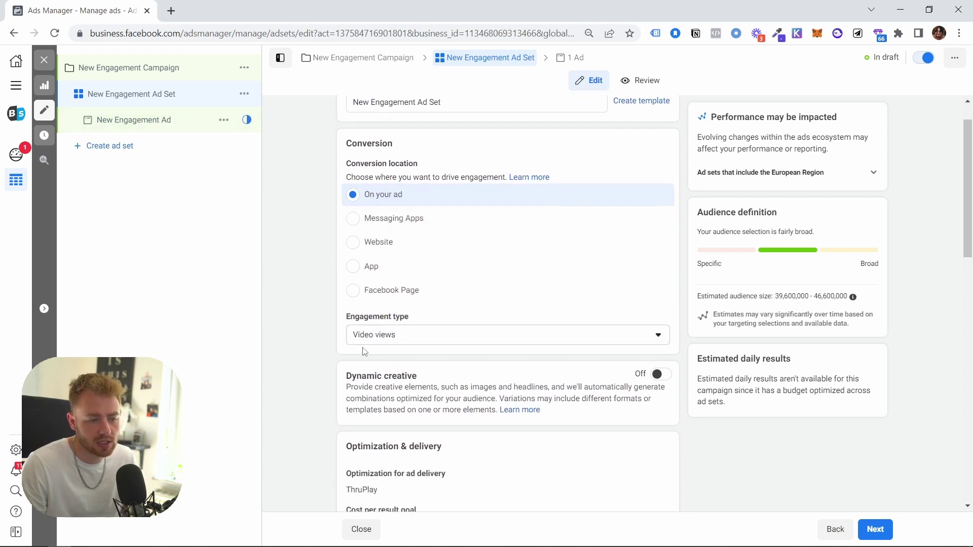
pyautogui.click(411, 337)
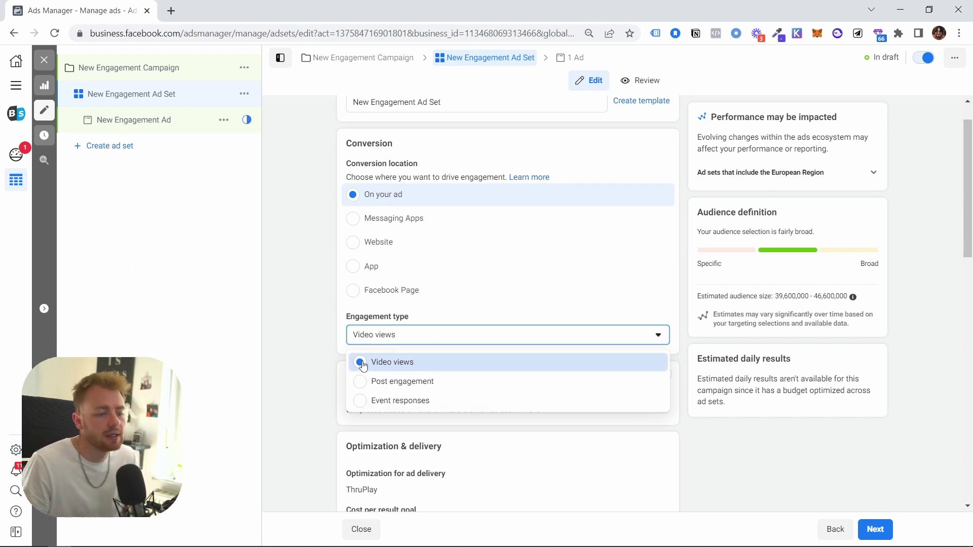
pyautogui.click(389, 403)
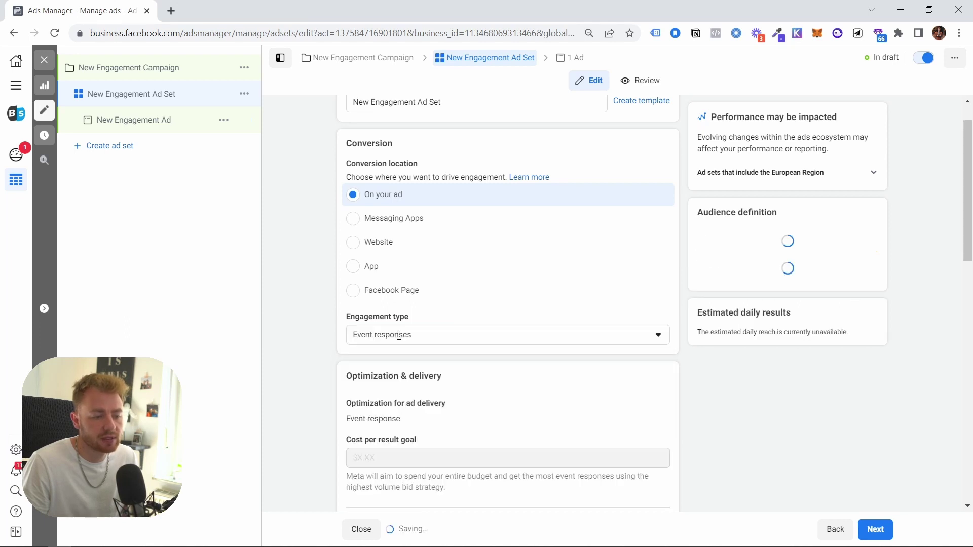
# Check the ad set's optimization settings and the engagement ad's Facebook event destination, then go back to the ad set.
pyautogui.scroll(-2, 353, 325)
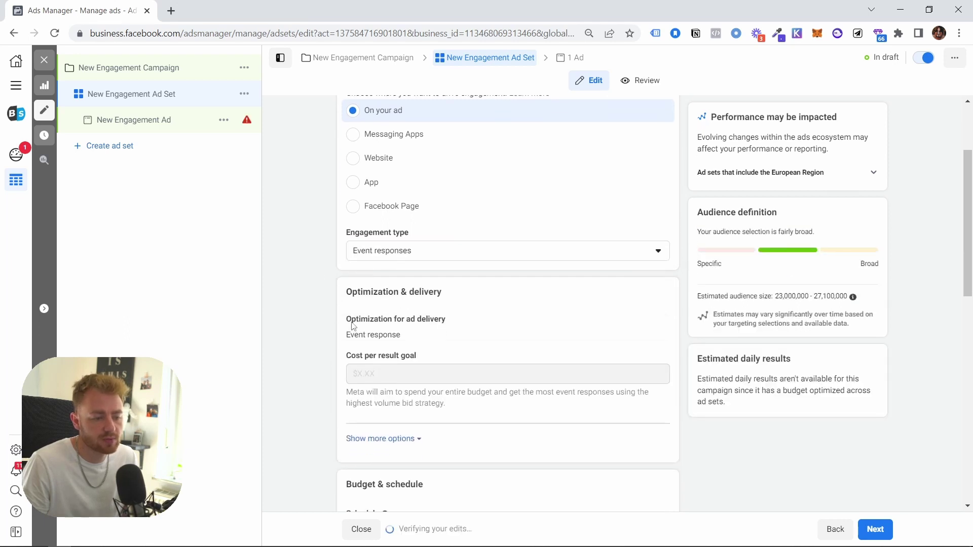
pyautogui.click(146, 122)
pyautogui.scroll(-4, 330, 286)
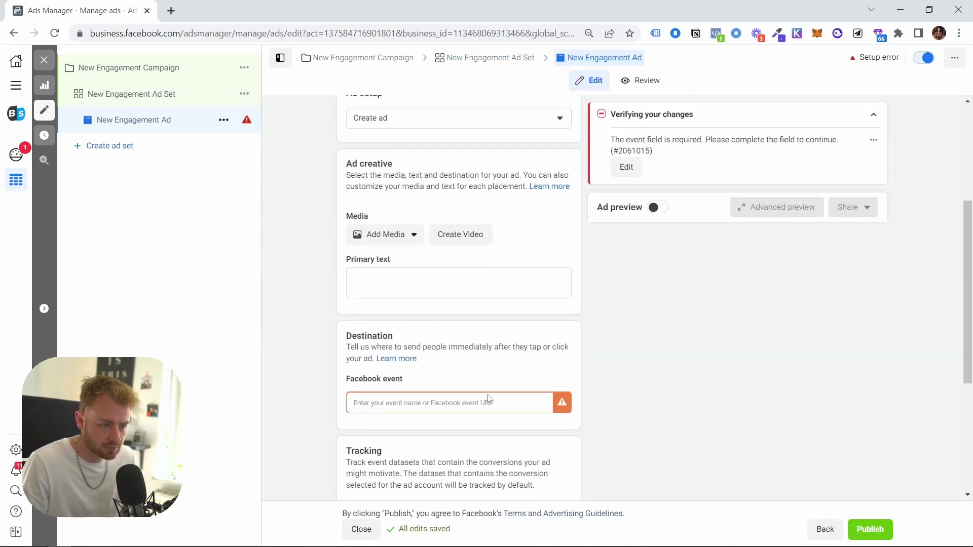
pyautogui.scroll(-2, 489, 400)
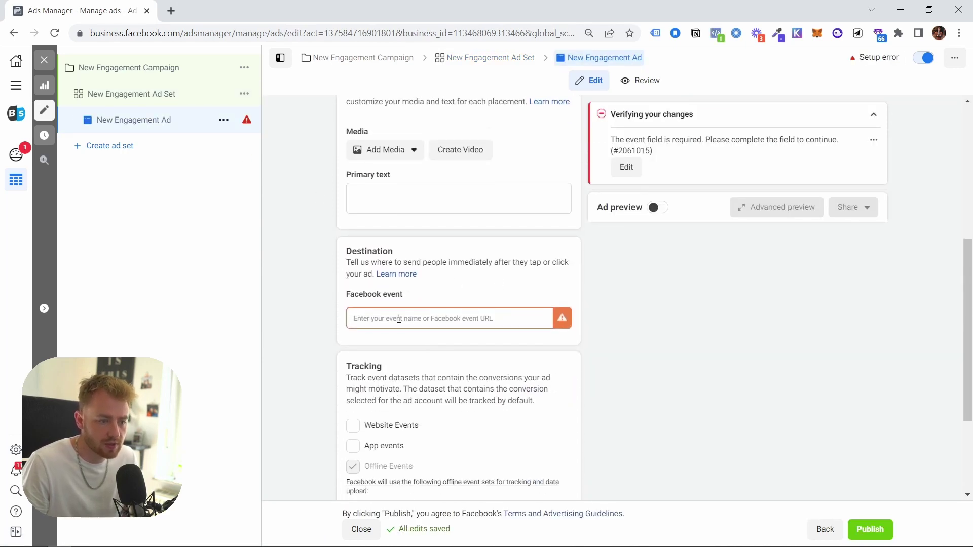
pyautogui.click(136, 99)
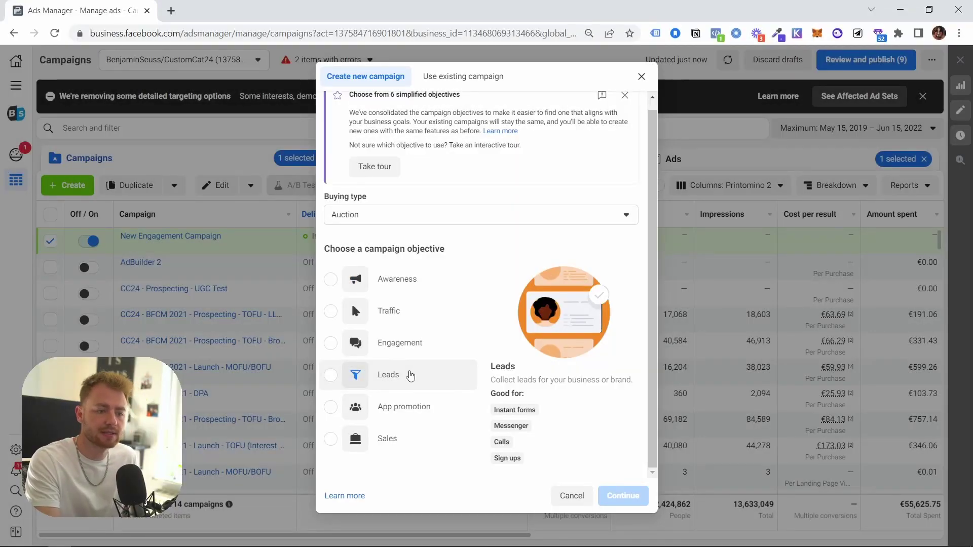
# Create a new campaign with the Leads objective, reviewing what the objective is good for, and open its ad set.
pyautogui.click(410, 375)
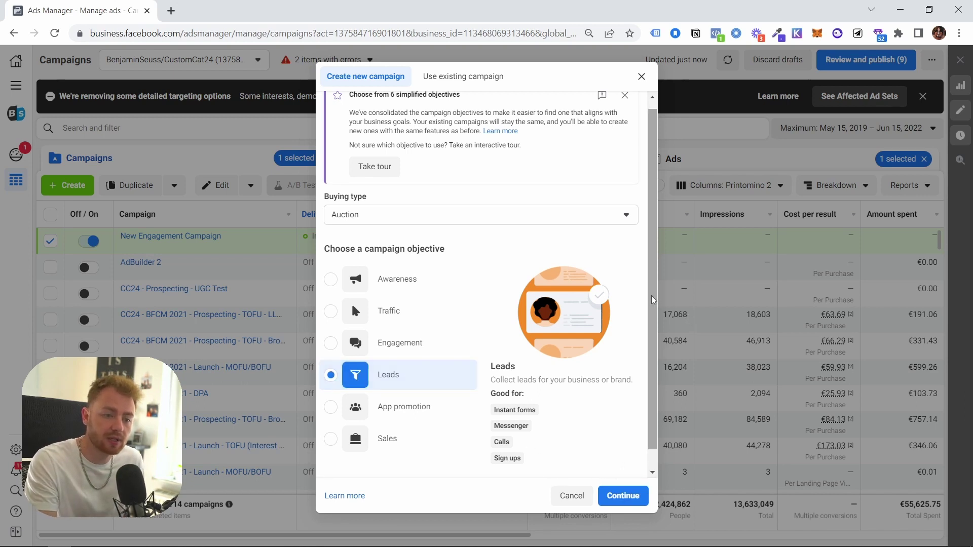
pyautogui.scroll(-1, 655, 310)
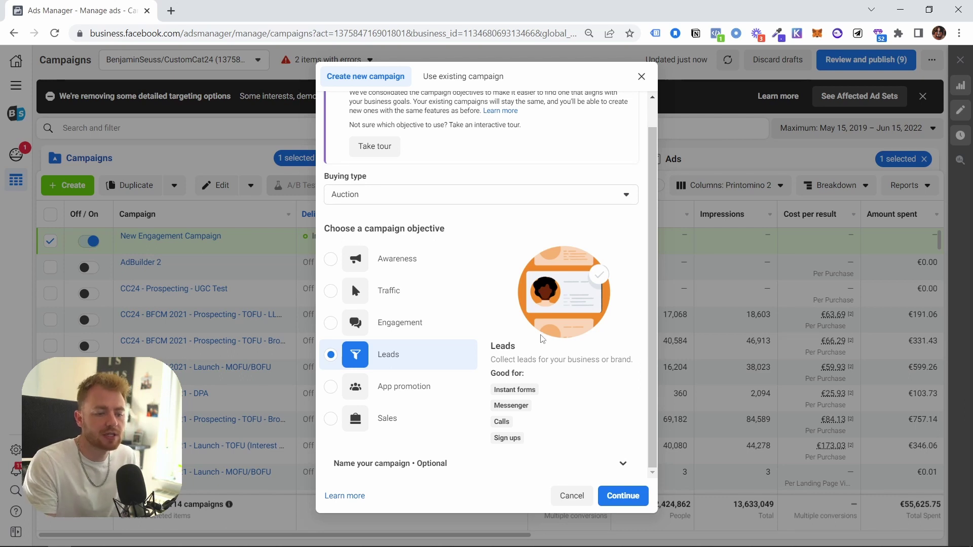
pyautogui.moveTo(536, 390)
pyautogui.mouseDown()
pyautogui.moveTo(525, 405)
pyautogui.moveTo(494, 390)
pyautogui.moveTo(530, 405)
pyautogui.mouseUp()
pyautogui.click(580, 377)
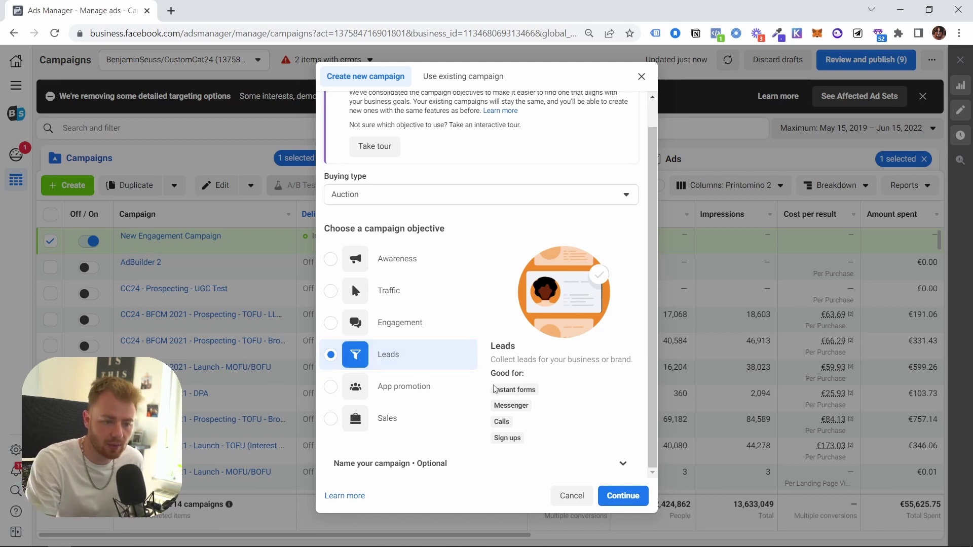
pyautogui.moveTo(495, 388); pyautogui.dragTo(542, 393)
pyautogui.click(538, 394)
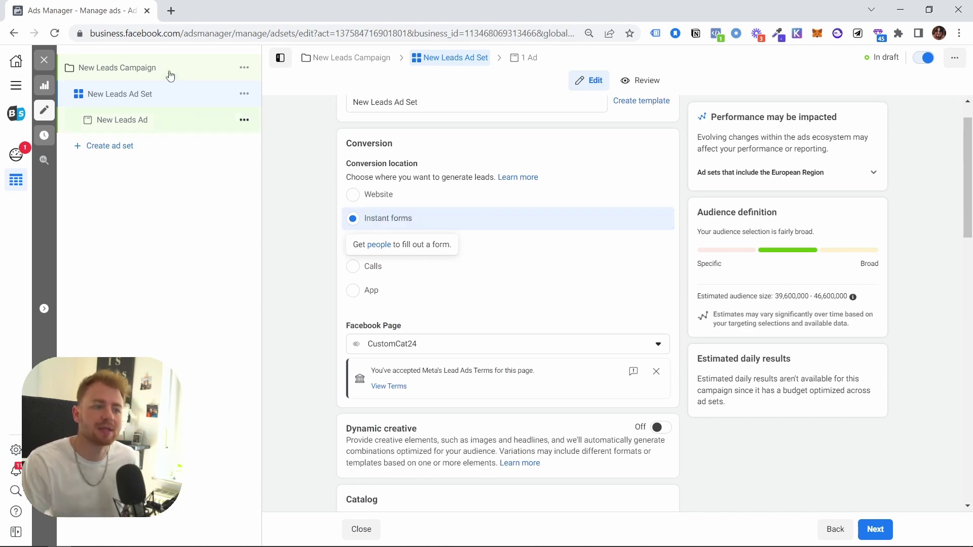
# Examine the New Leads Ad Set's conversion location, Facebook Page and catalog settings, then close the editor.
pyautogui.scroll(-1, 340, 310)
pyautogui.scroll(-4, 340, 310)
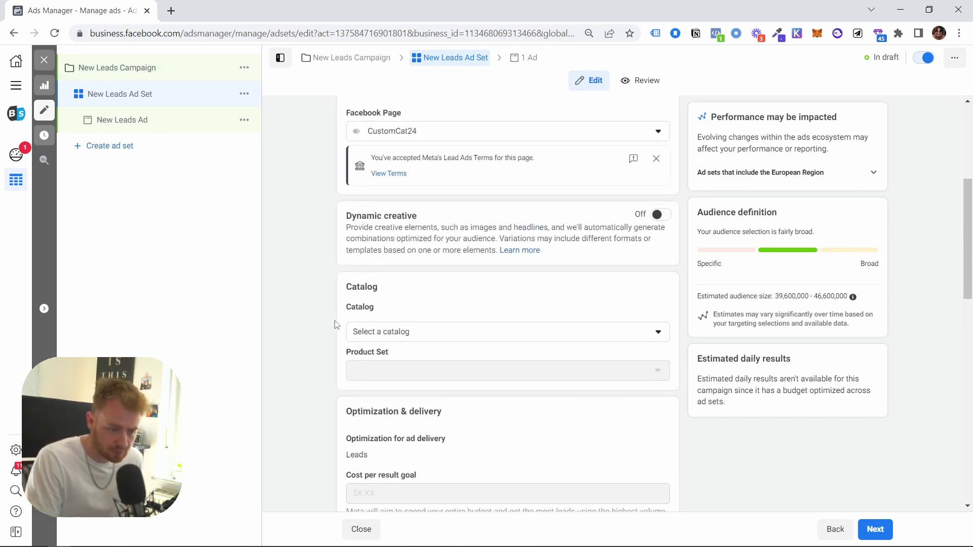
pyautogui.scroll(4, 374, 283)
pyautogui.moveTo(407, 283)
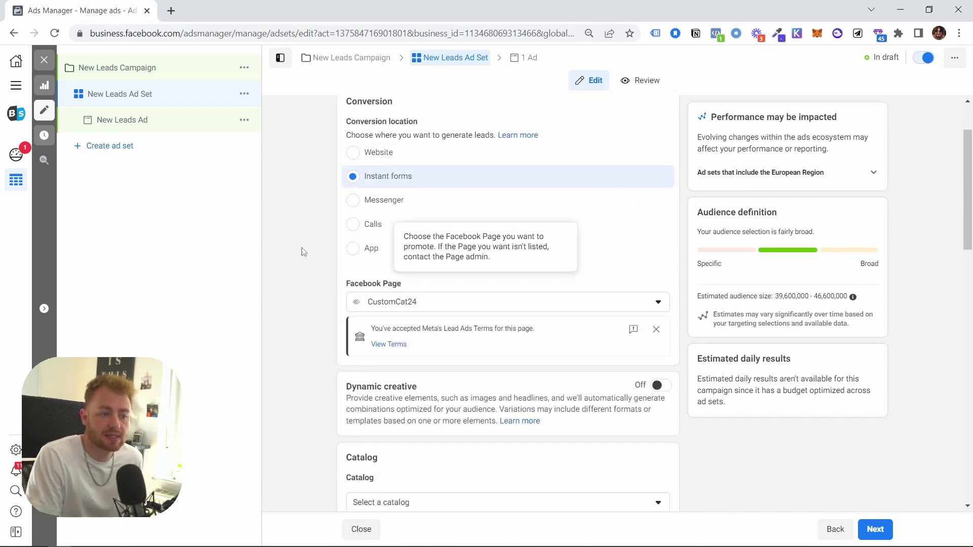
pyautogui.scroll(2, 303, 252)
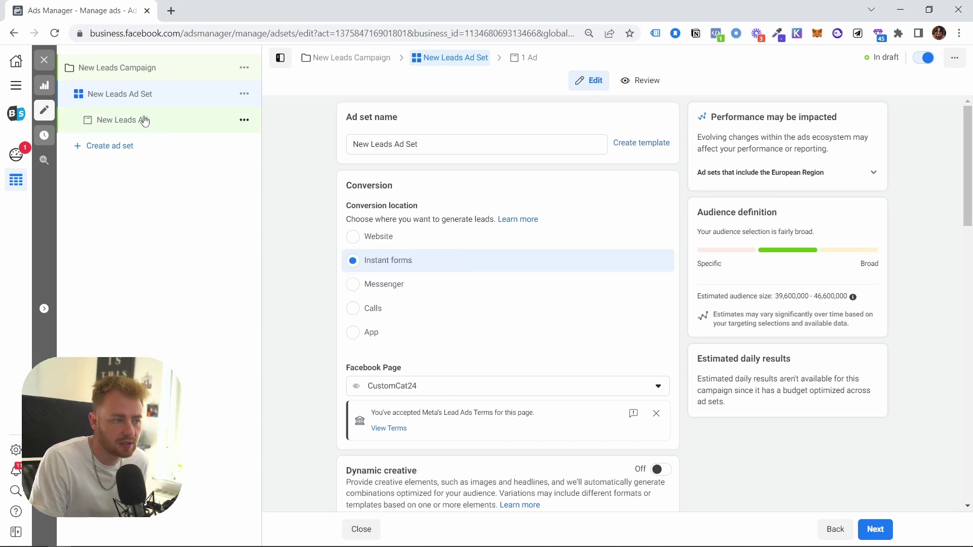
pyautogui.click(45, 62)
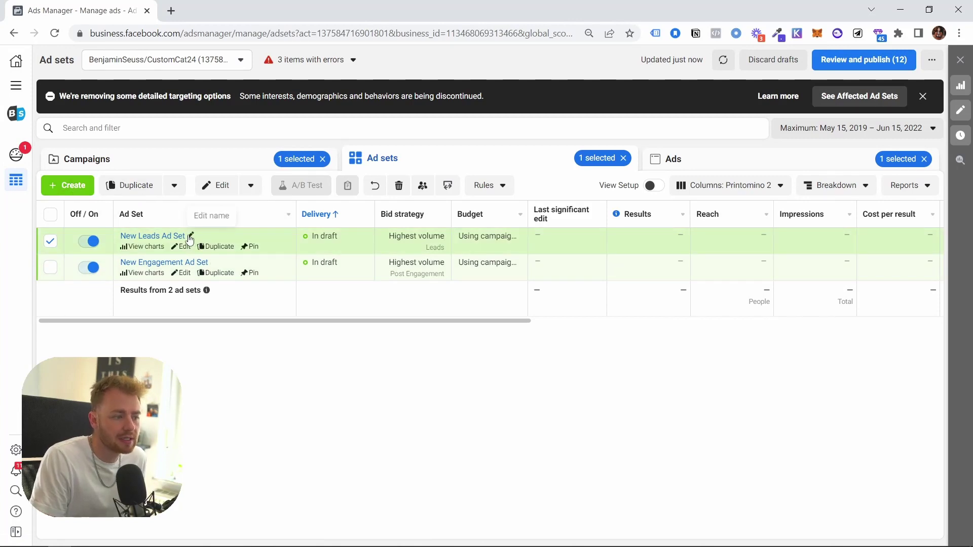
# Open the New Leads Ad from its campaign, examine its creative and instant form options, and return to the campaigns overview.
pyautogui.click(249, 163)
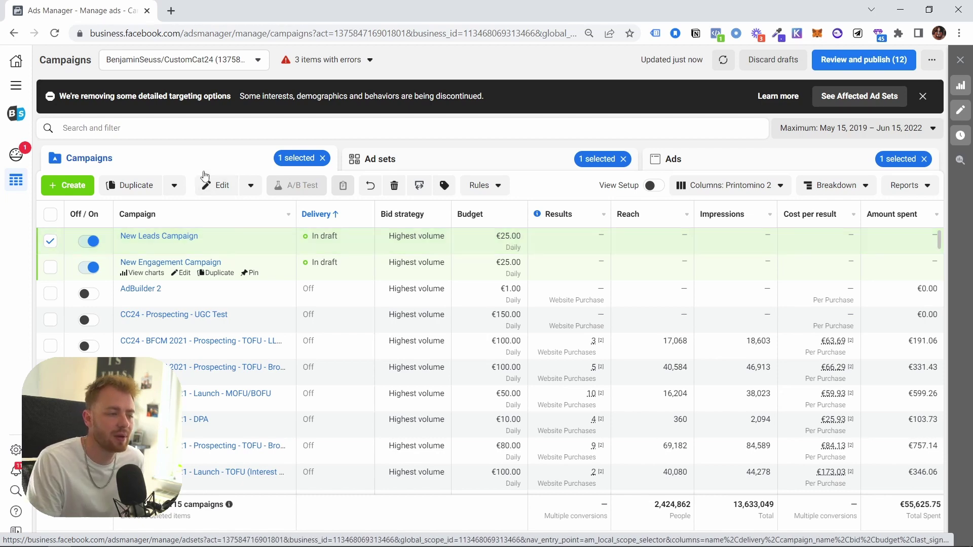
pyautogui.click(169, 236)
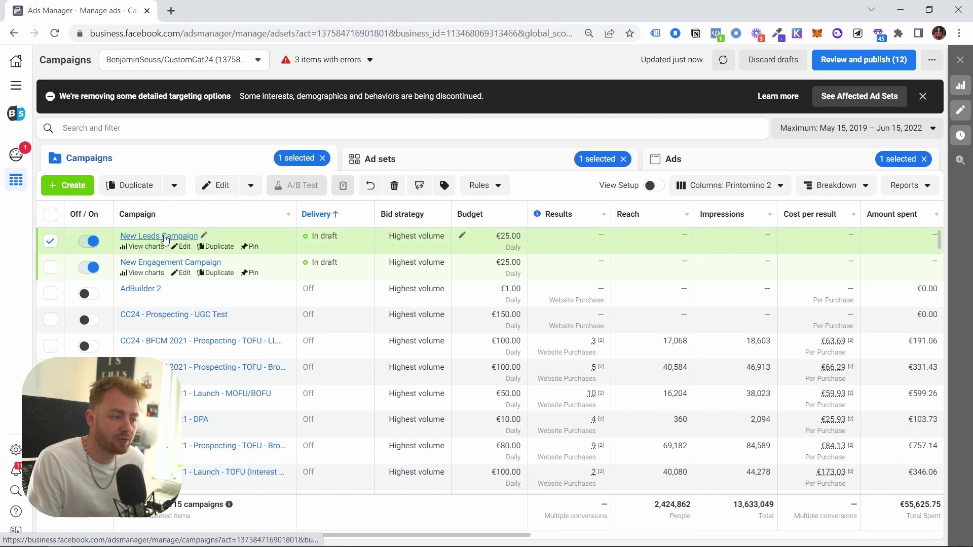
pyautogui.click(180, 237)
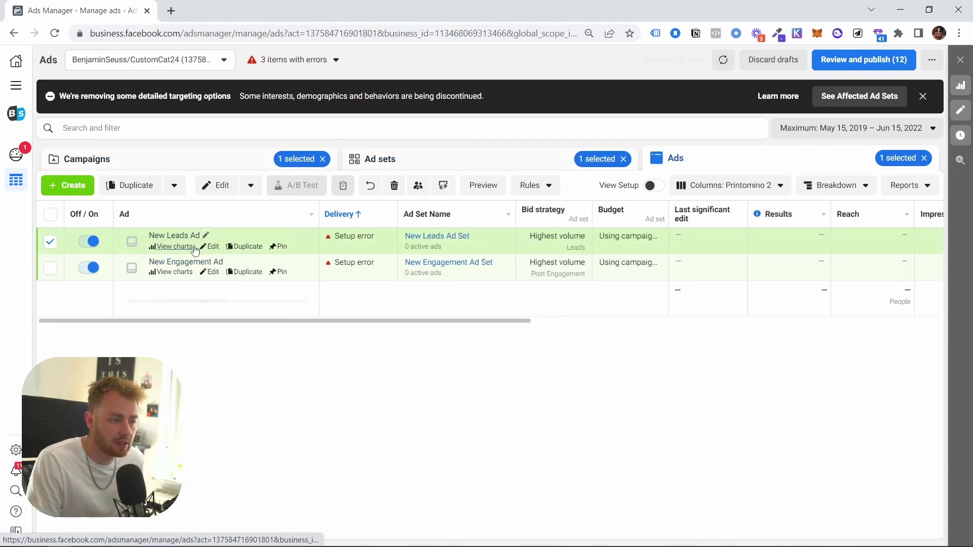
pyautogui.click(215, 248)
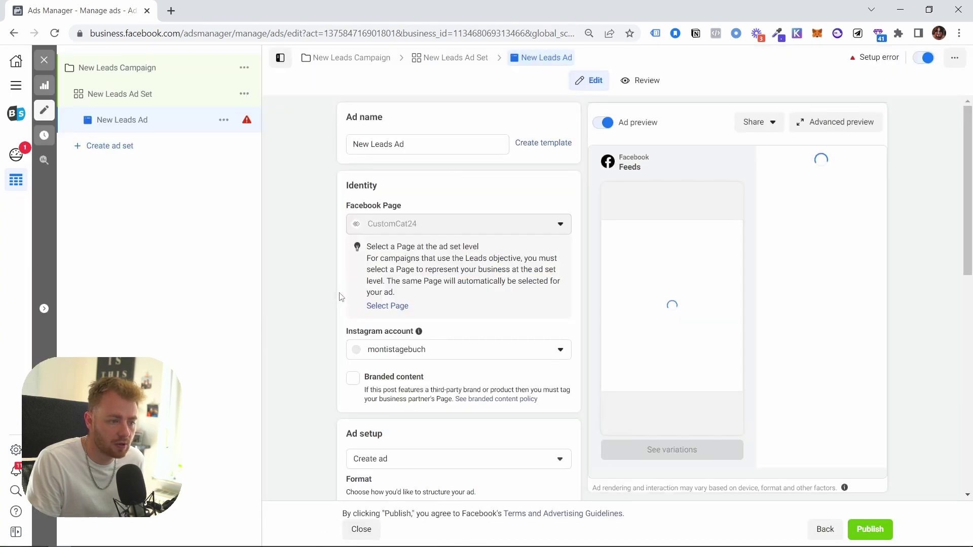
pyautogui.scroll(-10, 491, 313)
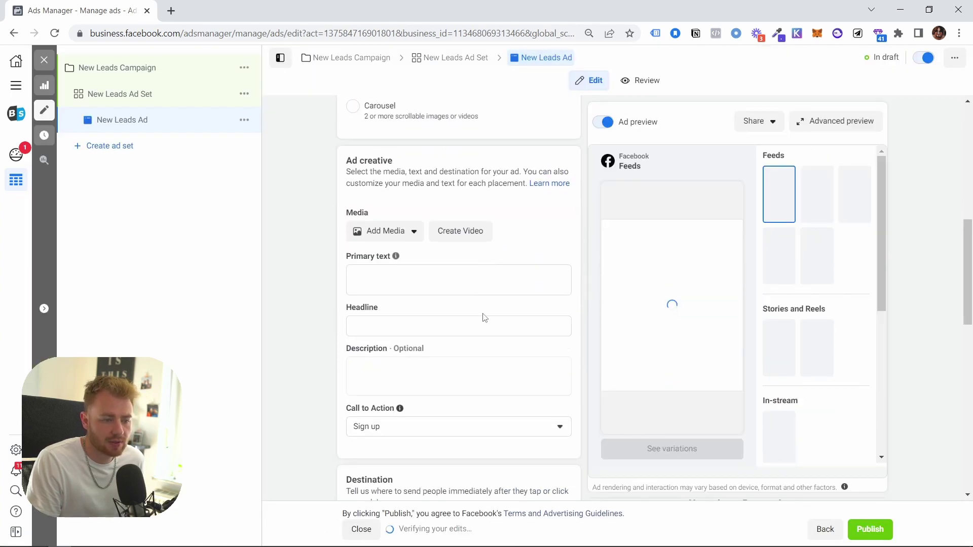
pyautogui.scroll(-3, 445, 374)
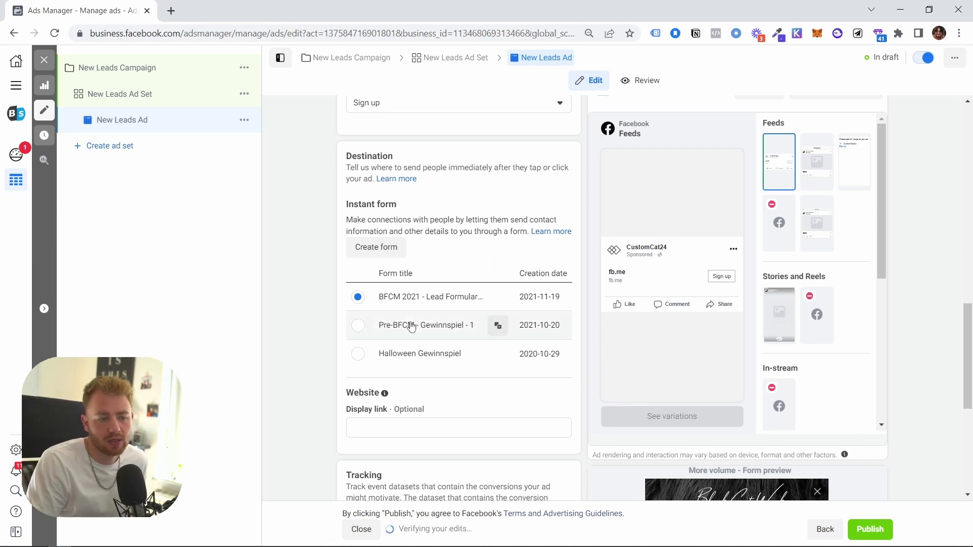
pyautogui.click(44, 60)
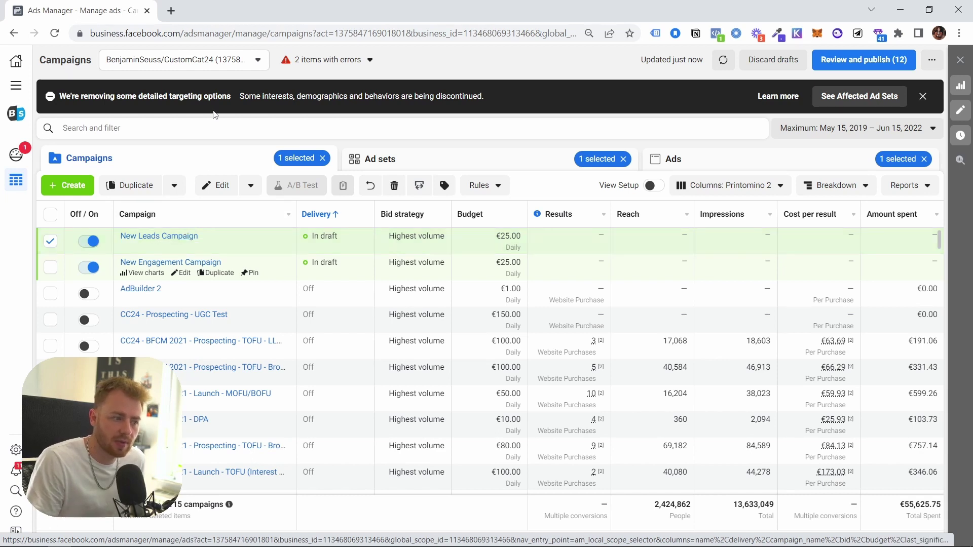
pyautogui.moveTo(242, 95); pyautogui.dragTo(508, 85)
pyautogui.click(509, 86)
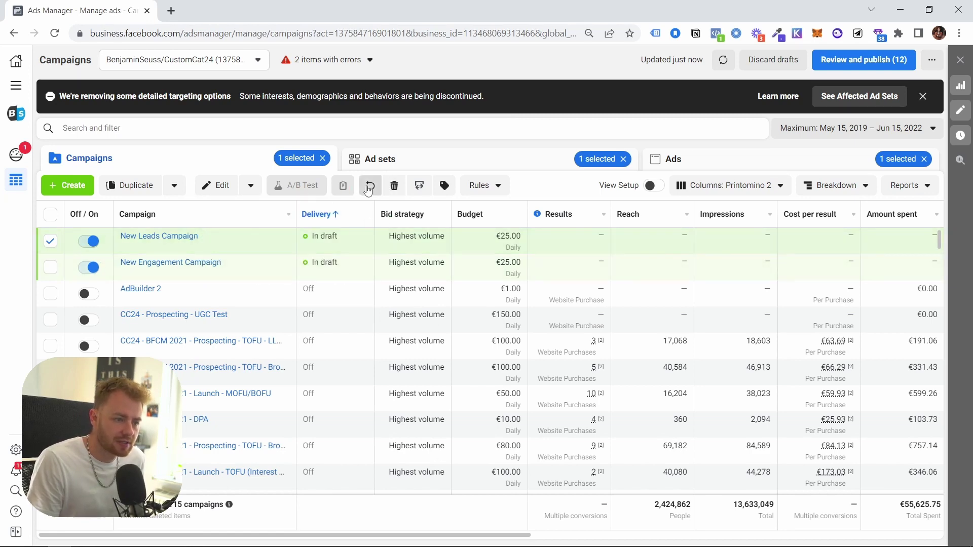
# Delete the draft New Leads Campaign and discard the draft New Engagement Campaign.
pyautogui.click(393, 186)
pyautogui.click(579, 239)
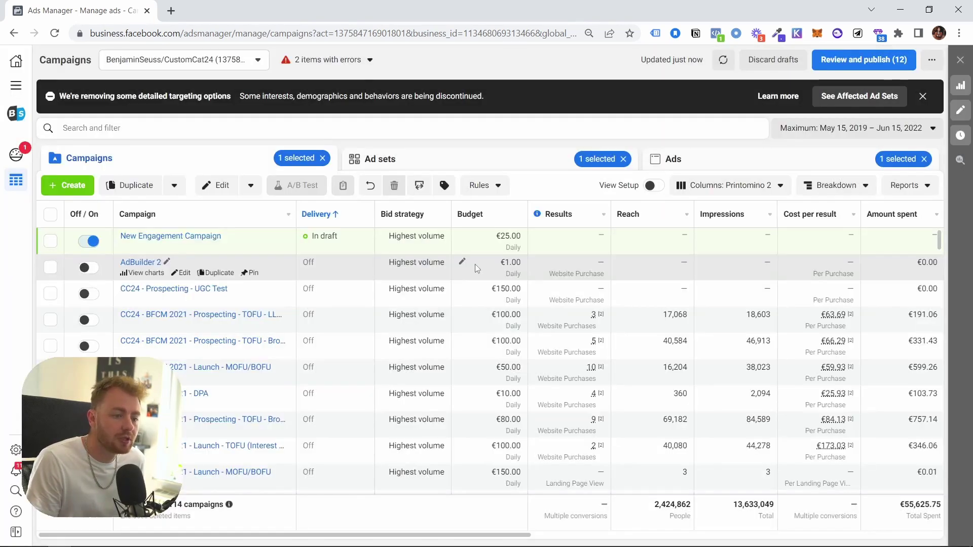
pyautogui.click(479, 243)
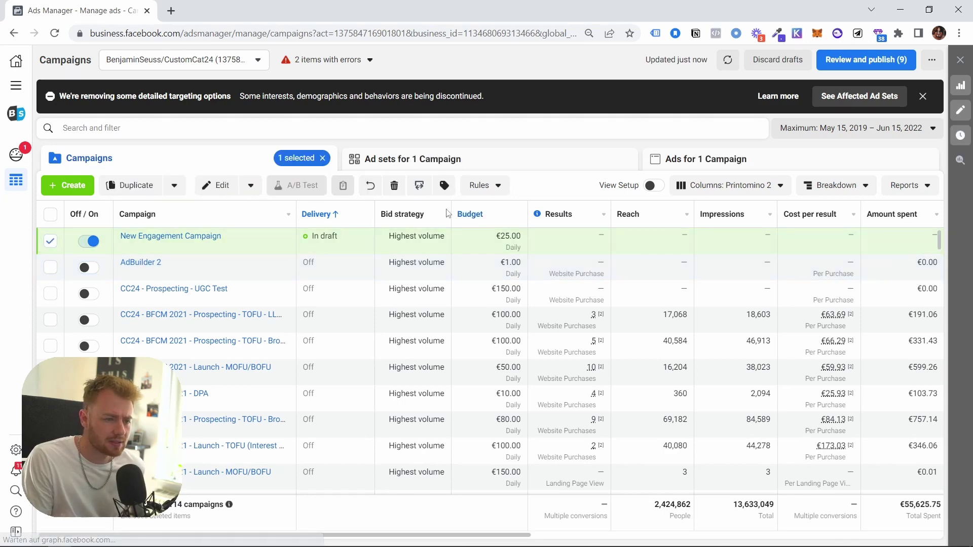
pyautogui.click(371, 186)
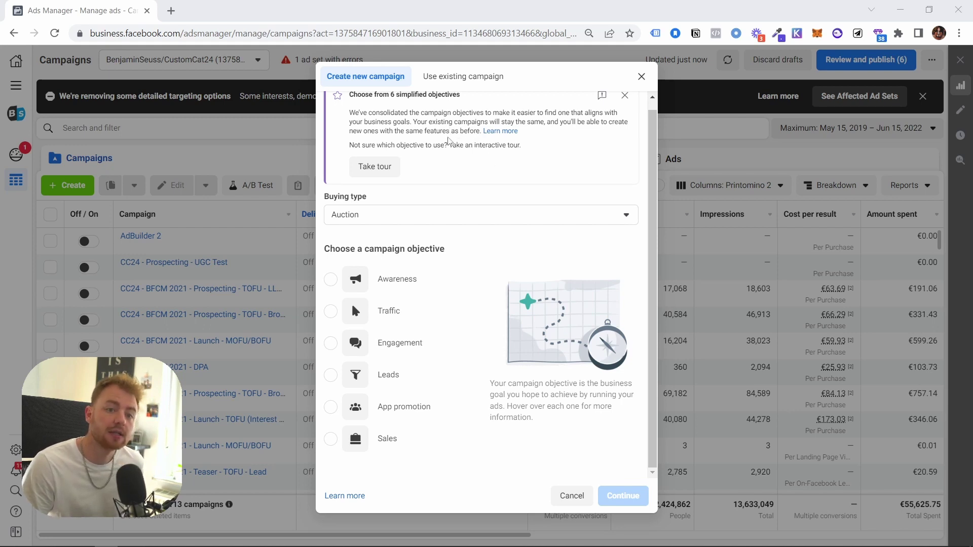
pyautogui.moveTo(447, 249)
pyautogui.mouseDown()
pyautogui.moveTo(334, 248)
pyautogui.moveTo(465, 253)
pyautogui.mouseUp()
pyautogui.click(335, 248)
pyautogui.click(463, 253)
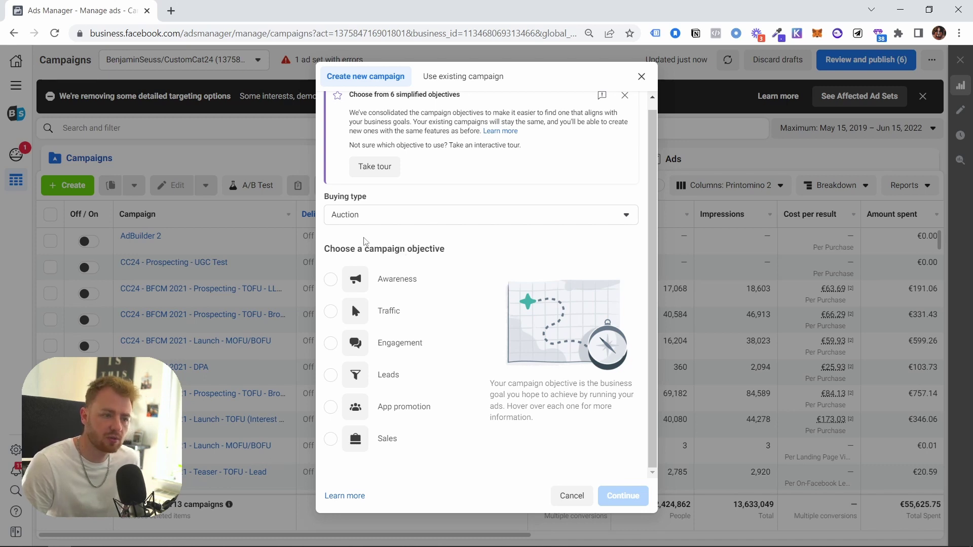
pyautogui.moveTo(325, 251)
pyautogui.mouseDown()
pyautogui.moveTo(446, 249)
pyautogui.moveTo(333, 247)
pyautogui.mouseUp()
pyautogui.click(432, 261)
pyautogui.moveTo(455, 250)
pyautogui.mouseDown()
pyautogui.moveTo(323, 249)
pyautogui.moveTo(437, 251)
pyautogui.mouseUp()
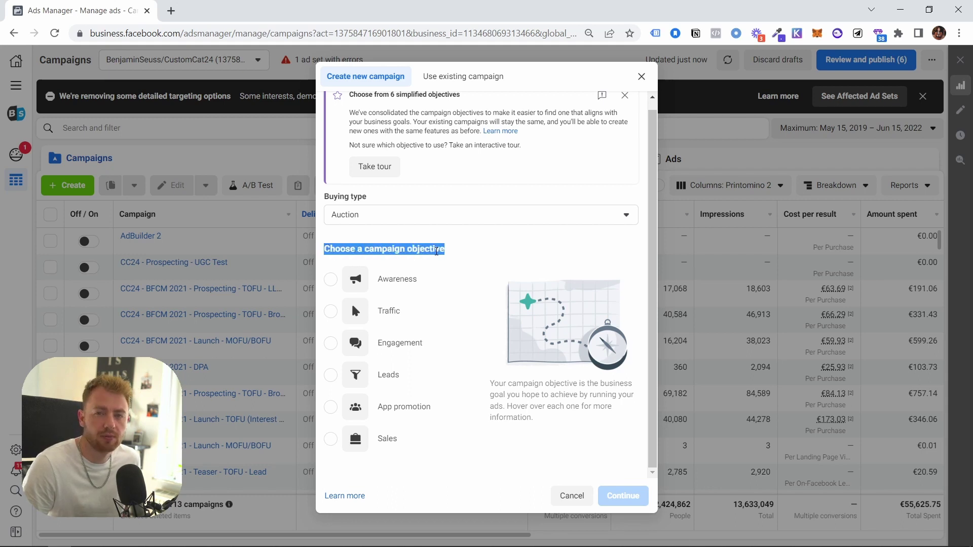
pyautogui.click(446, 252)
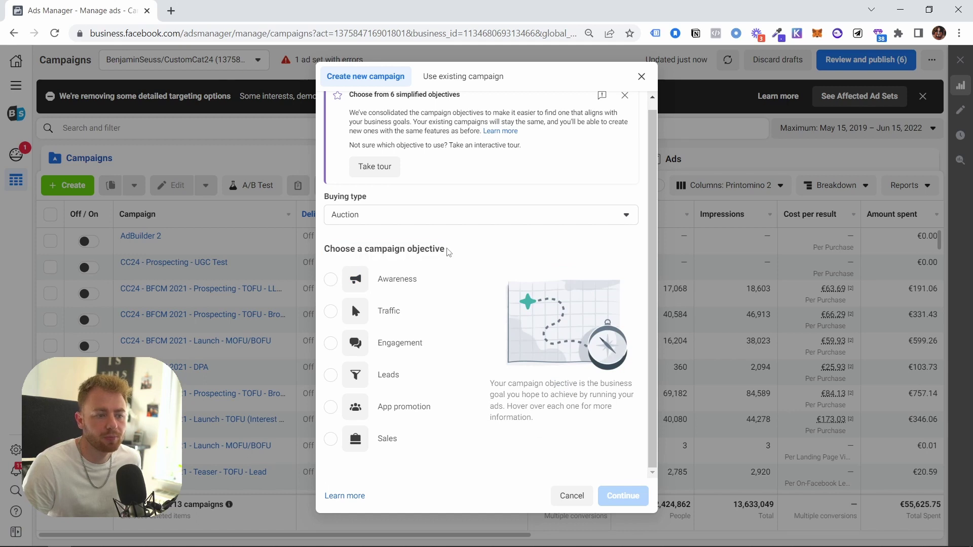
# Select the Awareness objective for a new campaign and review its description and suggested uses.
pyautogui.click(332, 286)
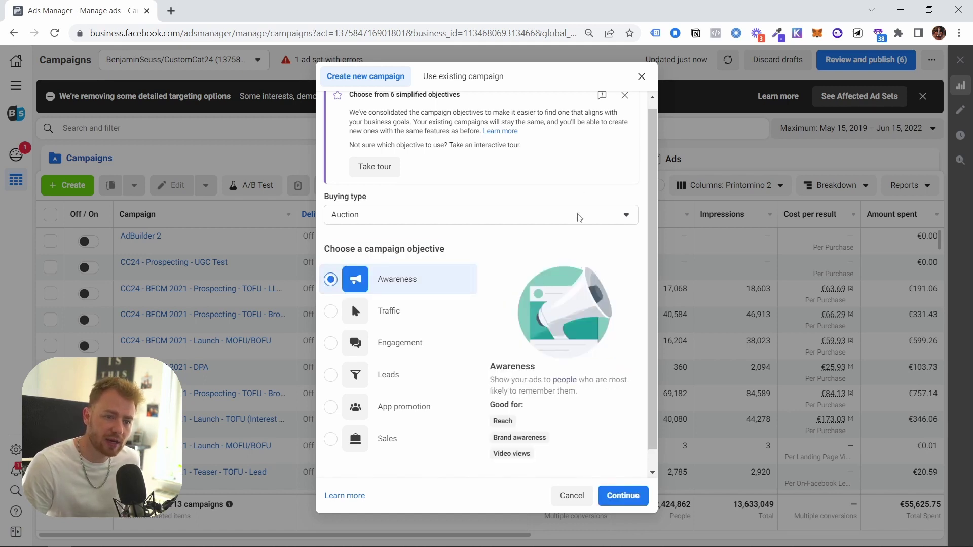
pyautogui.moveTo(490, 366); pyautogui.dragTo(581, 400)
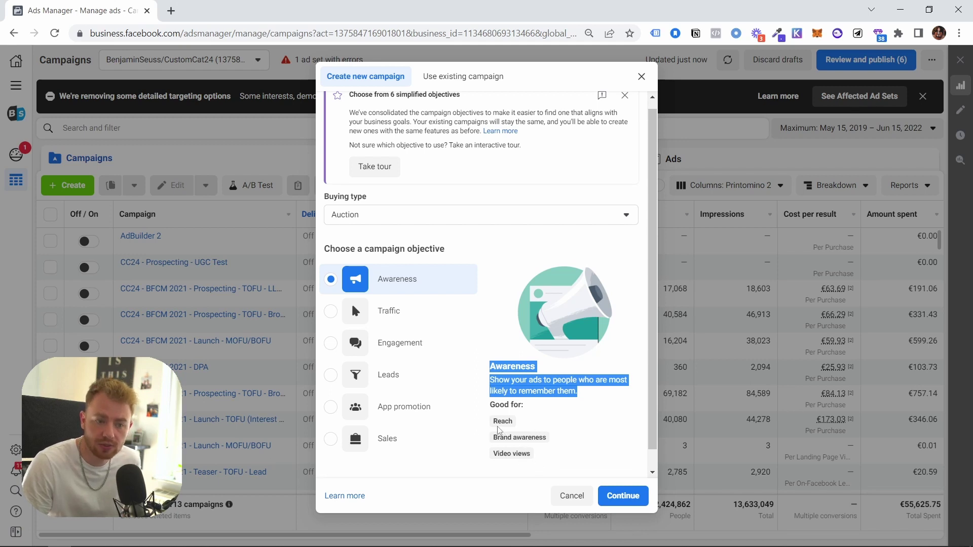
pyautogui.moveTo(535, 447); pyautogui.dragTo(495, 453)
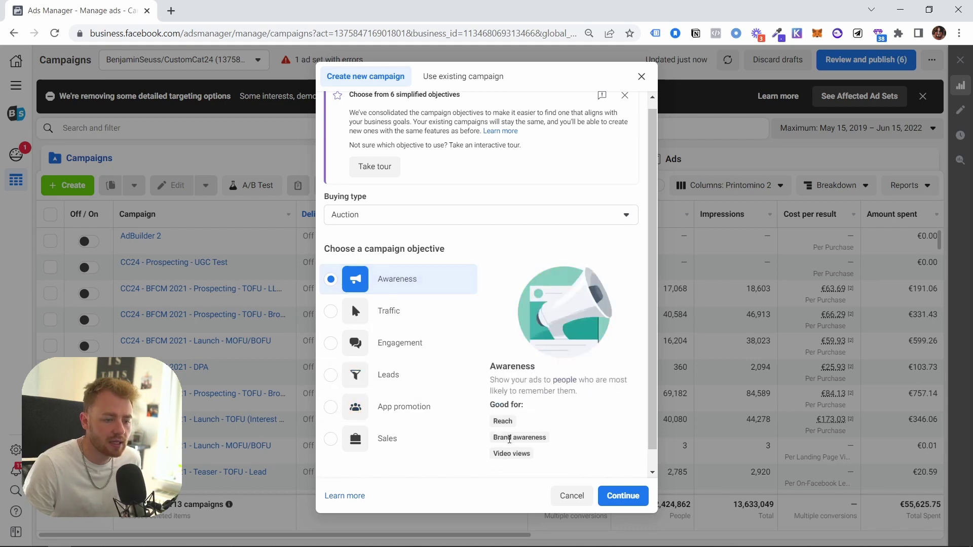
# Examine the Awareness objective's description and its suggested uses, especially Reach and Brand awareness.
pyautogui.moveTo(494, 441); pyautogui.dragTo(552, 442)
pyautogui.click(497, 428)
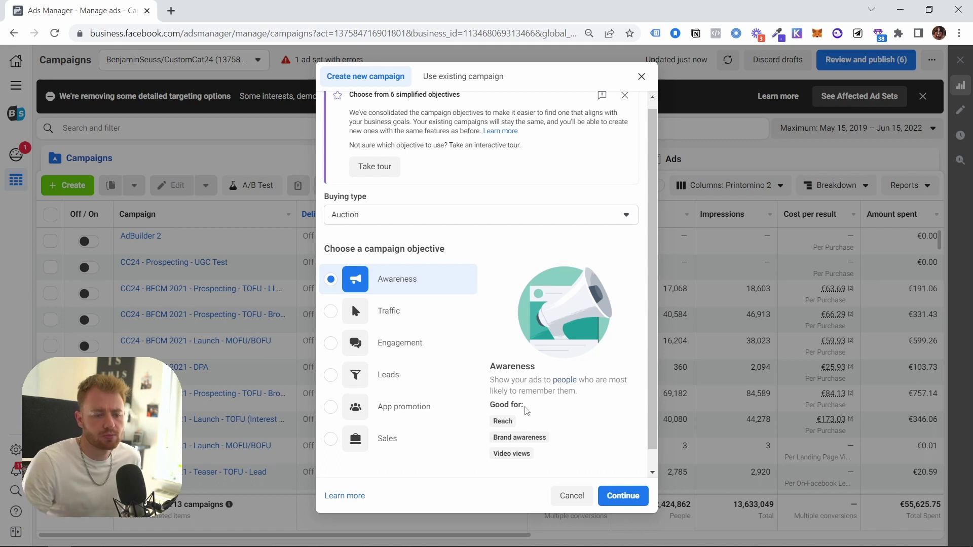
pyautogui.doubleClick(509, 421)
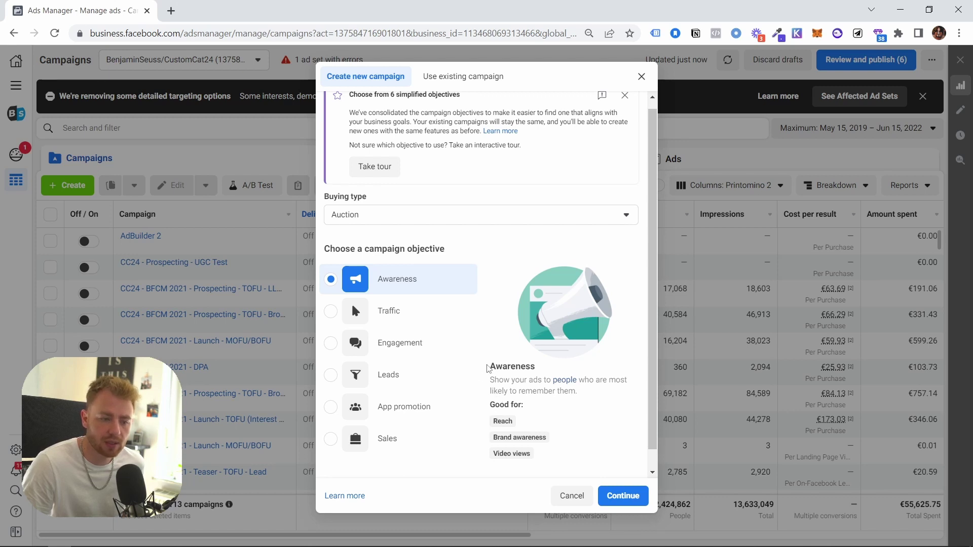
pyautogui.moveTo(490, 366); pyautogui.dragTo(586, 403)
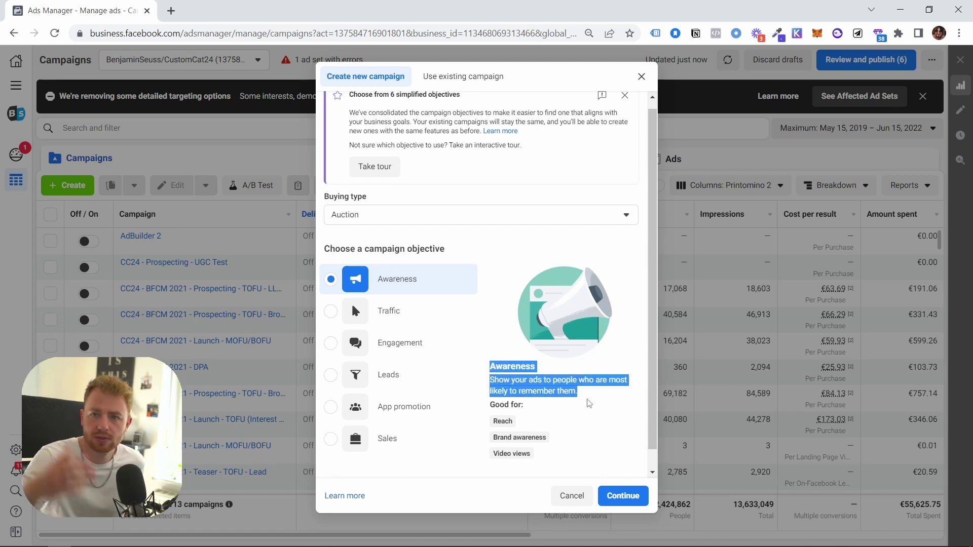
pyautogui.click(586, 393)
pyautogui.moveTo(583, 395)
pyautogui.mouseDown()
pyautogui.moveTo(492, 377)
pyautogui.moveTo(490, 365)
pyautogui.moveTo(538, 367)
pyautogui.moveTo(582, 400)
pyautogui.mouseUp()
pyautogui.click(582, 400)
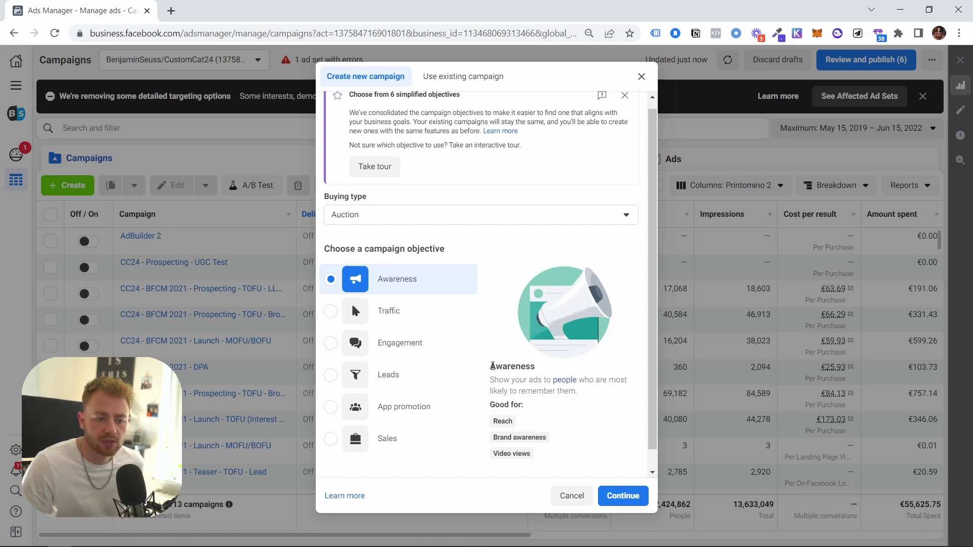
pyautogui.doubleClick(503, 421)
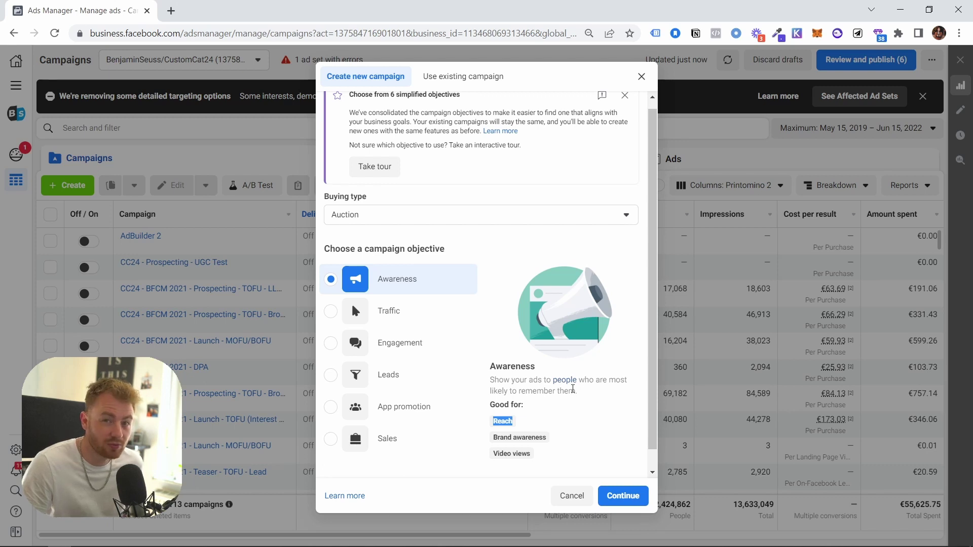
pyautogui.moveTo(580, 395); pyautogui.dragTo(488, 374)
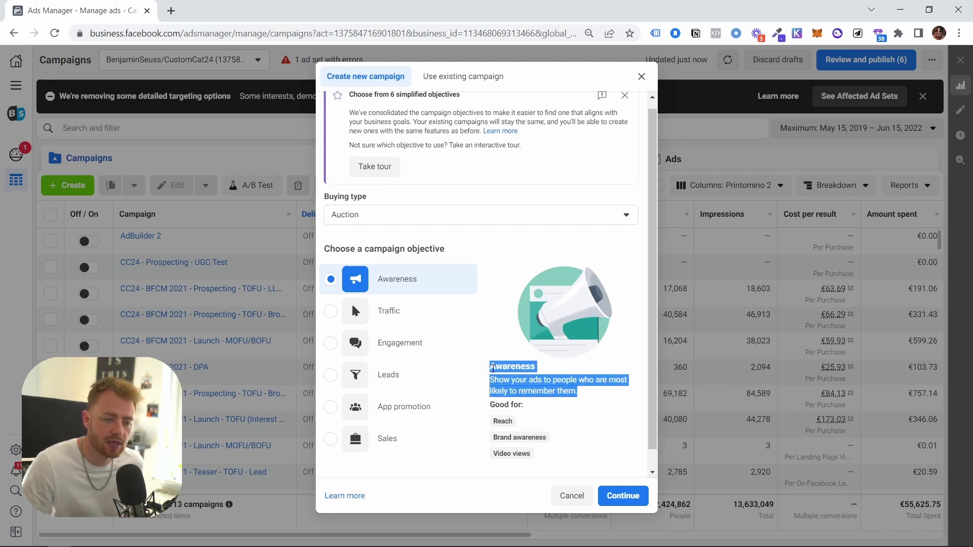
pyautogui.click(490, 368)
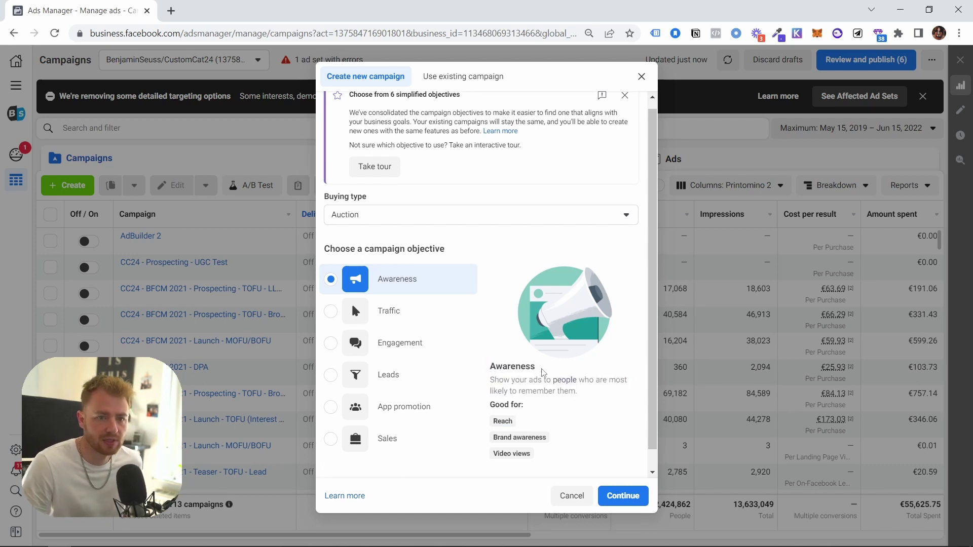
pyautogui.moveTo(491, 368); pyautogui.dragTo(588, 398)
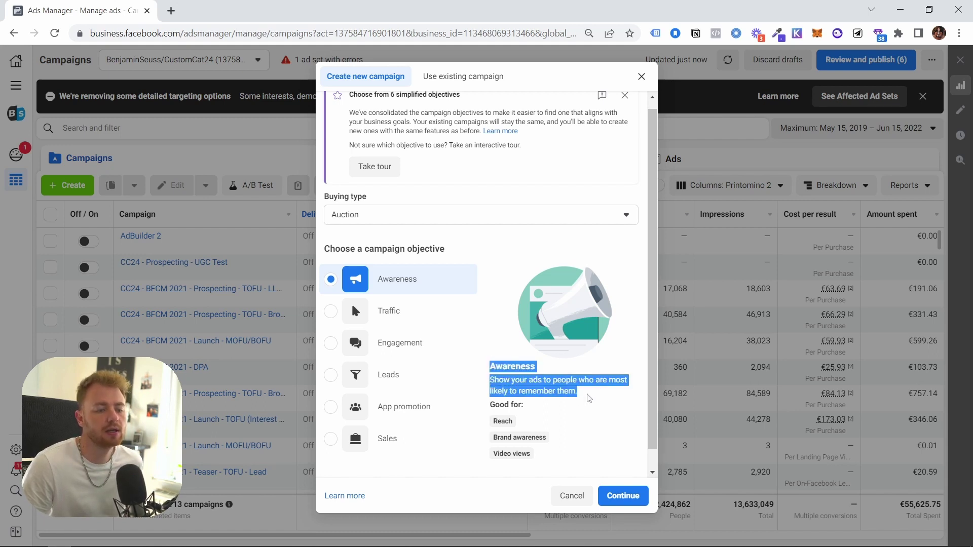
pyautogui.click(587, 399)
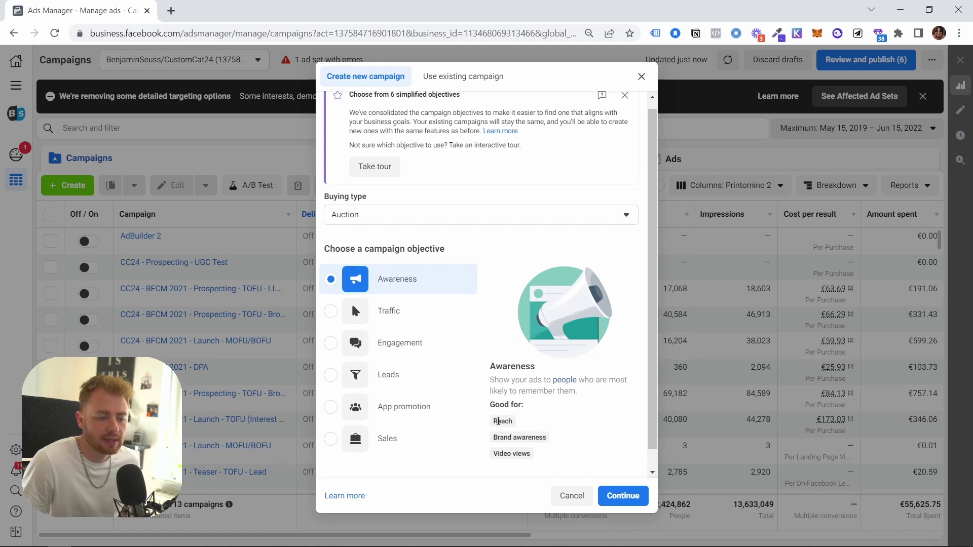
pyautogui.moveTo(493, 422); pyautogui.dragTo(550, 444)
pyautogui.click(549, 444)
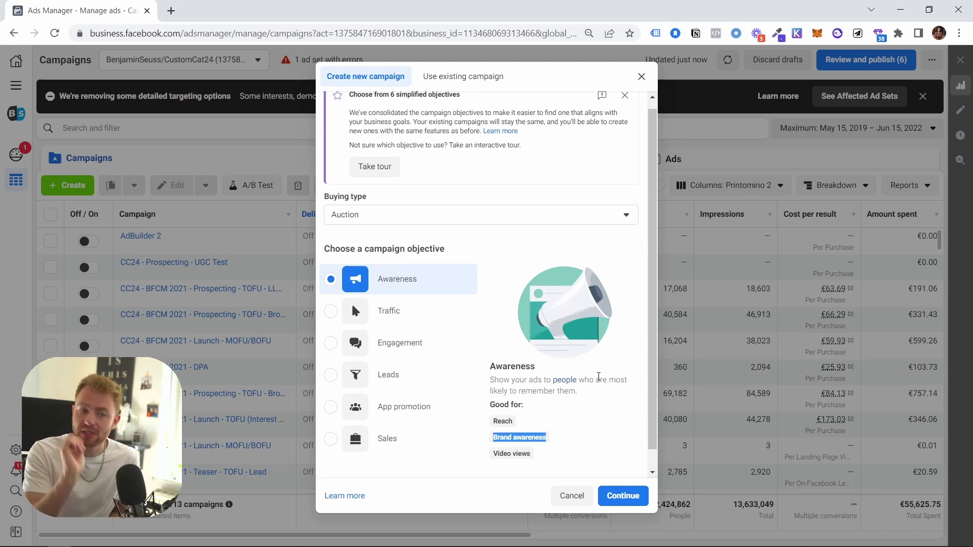
pyautogui.click(529, 405)
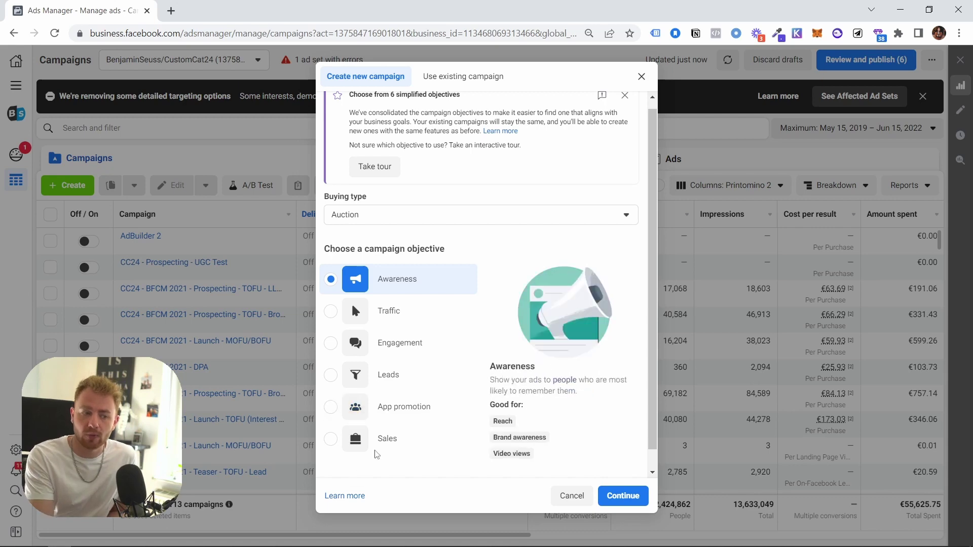
# Create a draft campaign with the Awareness objective and review its campaign details and budget settings.
pyautogui.click(620, 496)
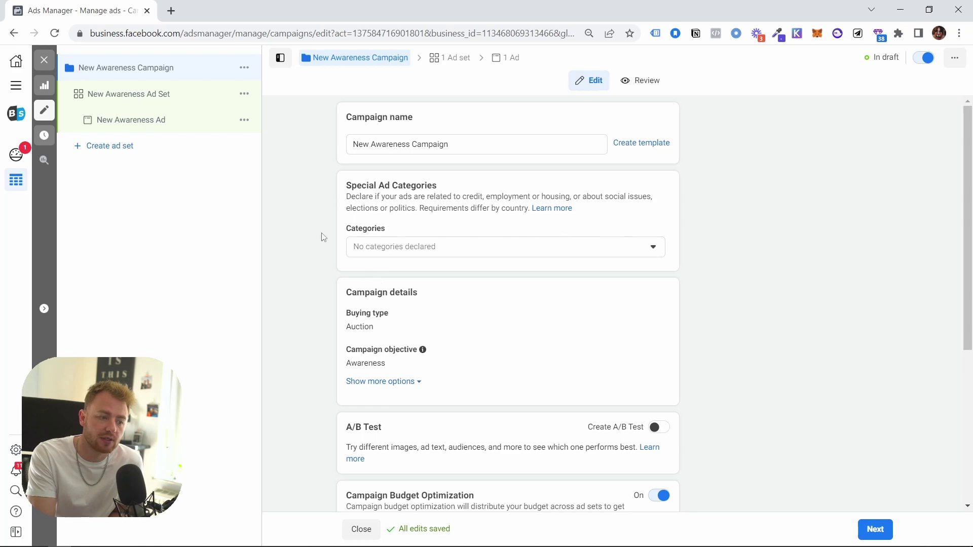
pyautogui.scroll(-5, 324, 238)
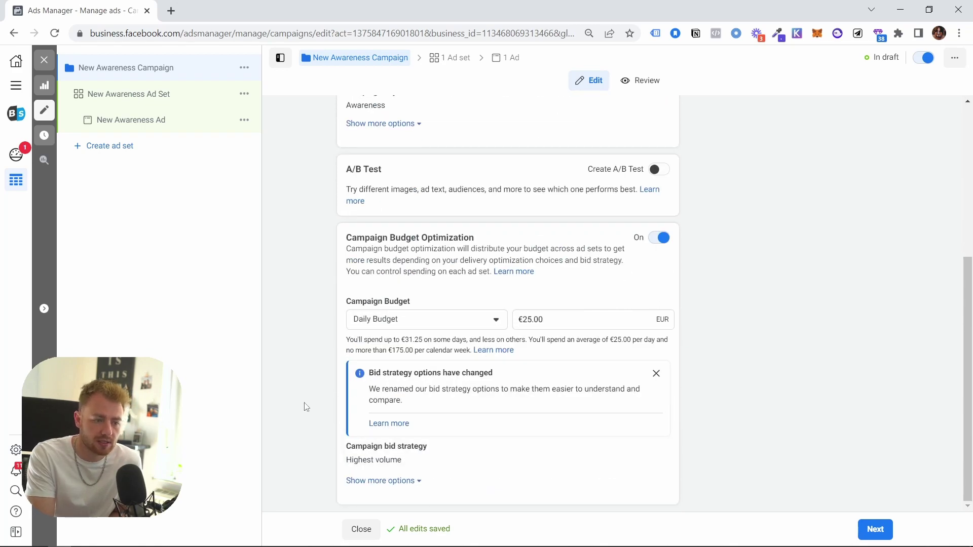
pyautogui.scroll(5, 306, 407)
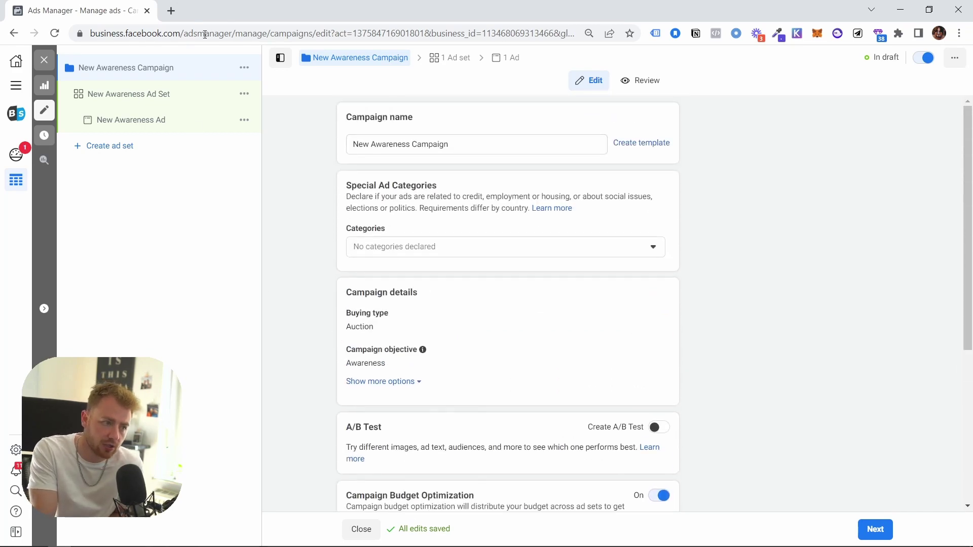
# Open the New Awareness Ad Set, examine its Facebook Page and delivery optimization settings, and close the editor.
pyautogui.click(145, 94)
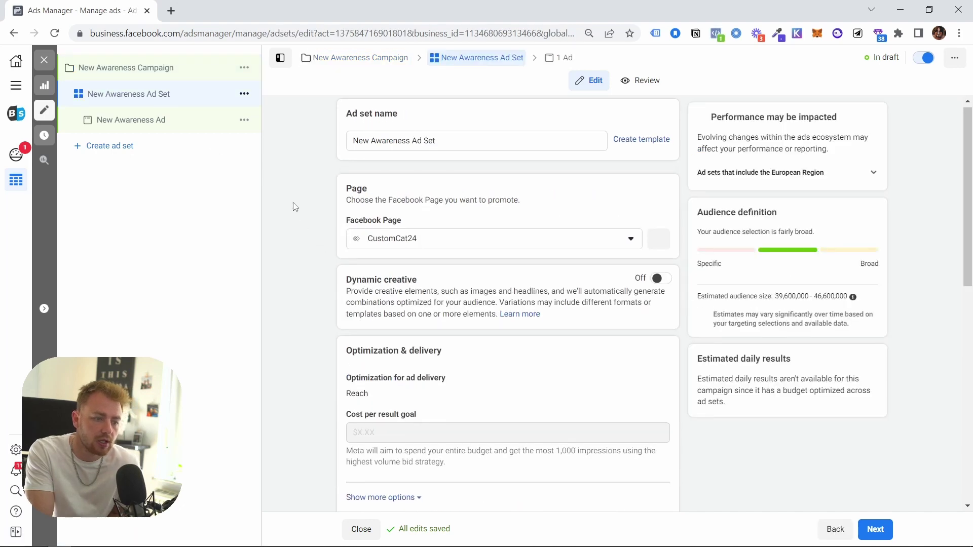
pyautogui.scroll(-2, 304, 212)
pyautogui.scroll(2, 341, 221)
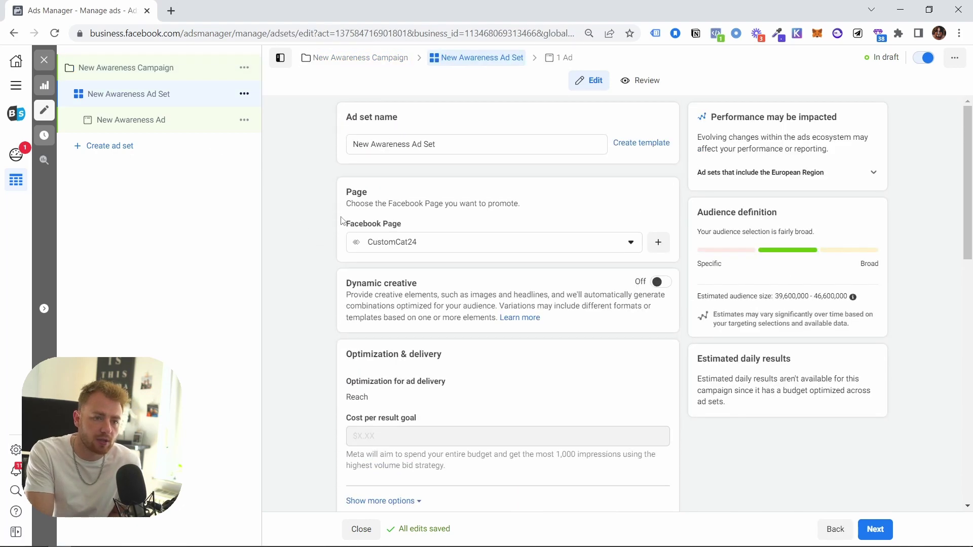
pyautogui.click(51, 61)
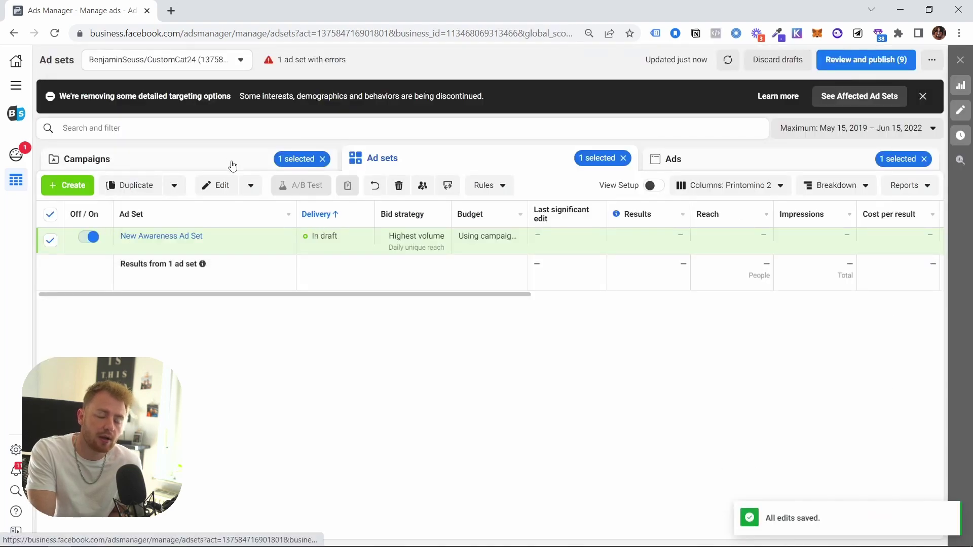
# Reopen the New Awareness Campaign from the campaigns overview, check its objective setting, and close the editor.
pyautogui.click(233, 166)
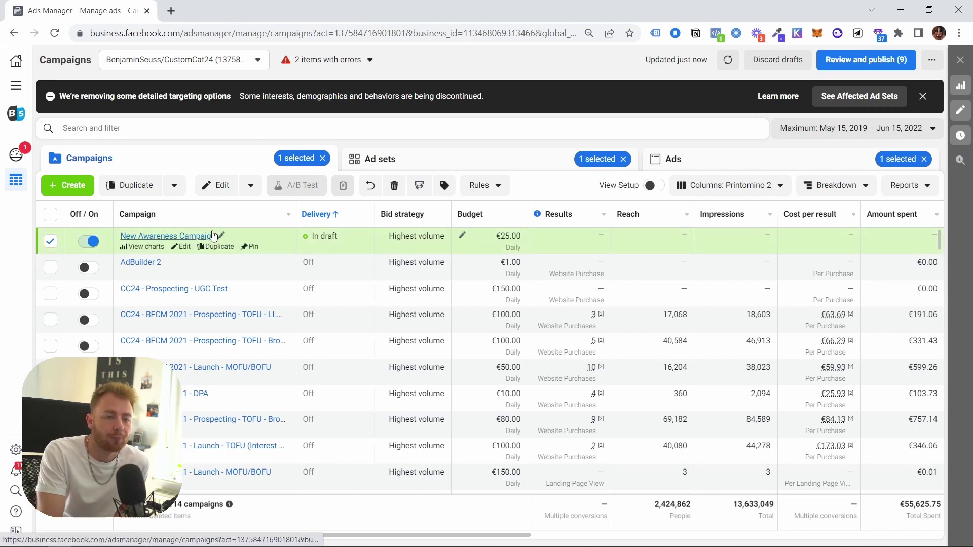
pyautogui.click(182, 247)
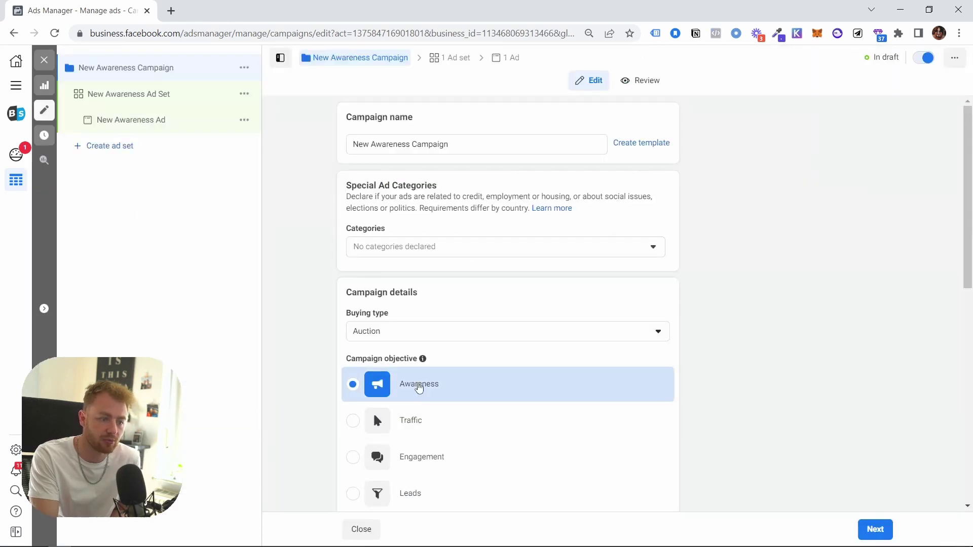
pyautogui.click(48, 62)
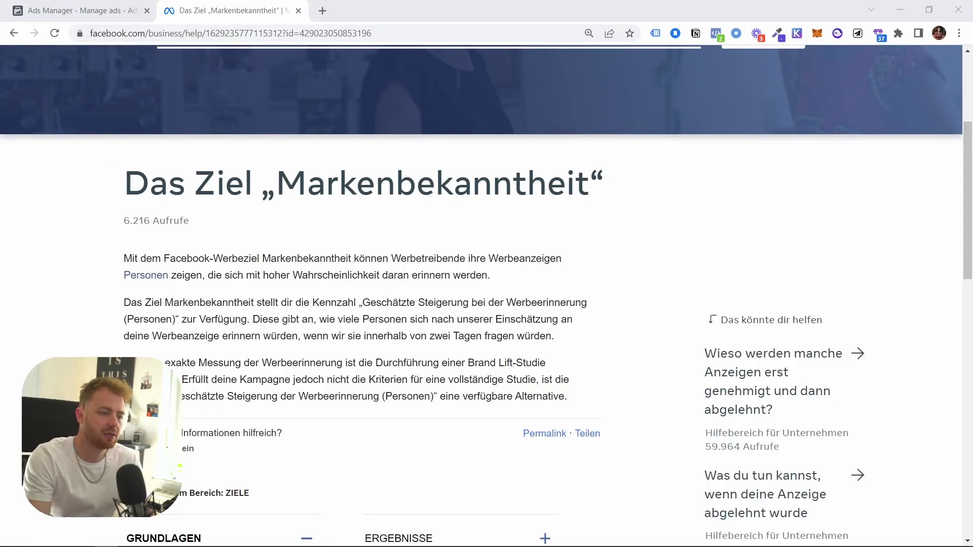
# Read the help article on the "Markenbekanntheit" objective, focusing on its introduction and the ad recall metric.
pyautogui.moveTo(194, 183); pyautogui.dragTo(613, 231)
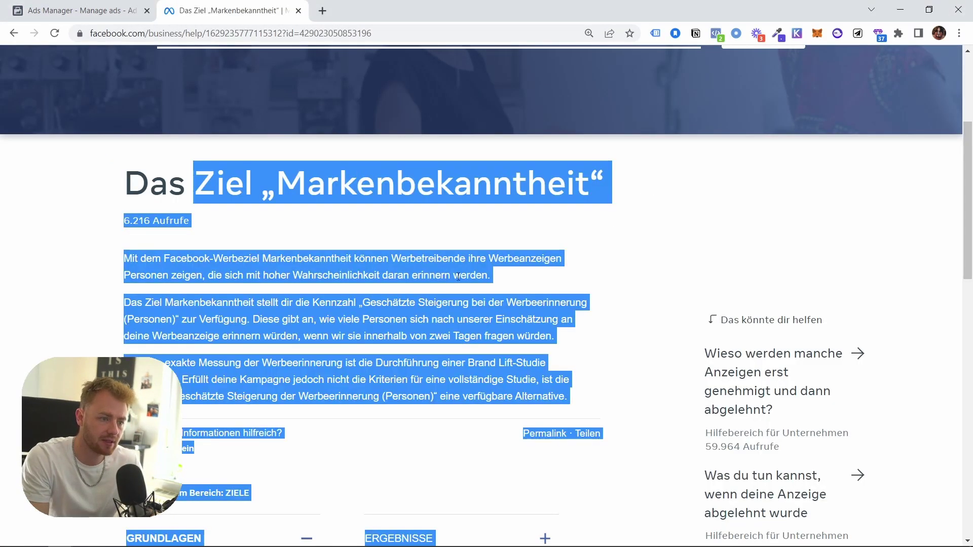
pyautogui.click(327, 346)
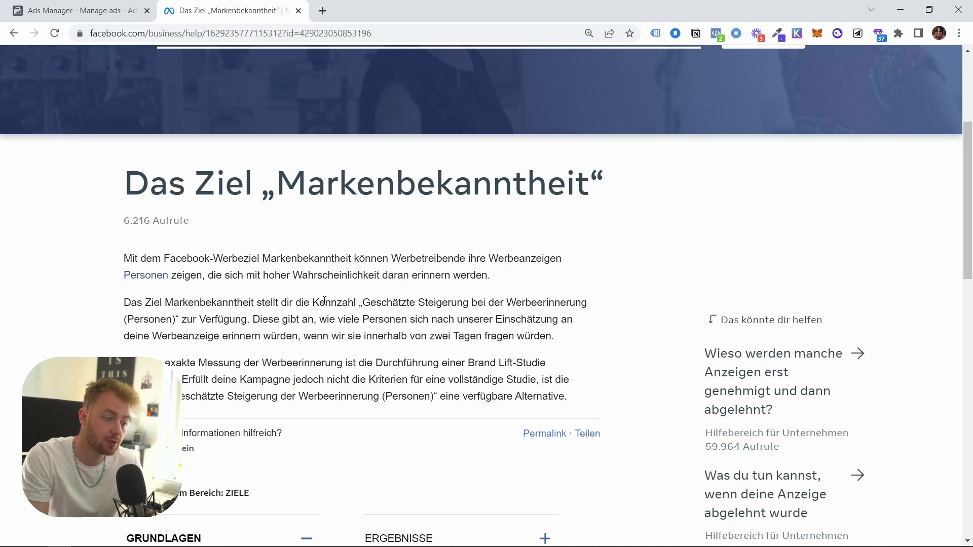
pyautogui.moveTo(314, 303); pyautogui.dragTo(592, 323)
pyautogui.click(592, 323)
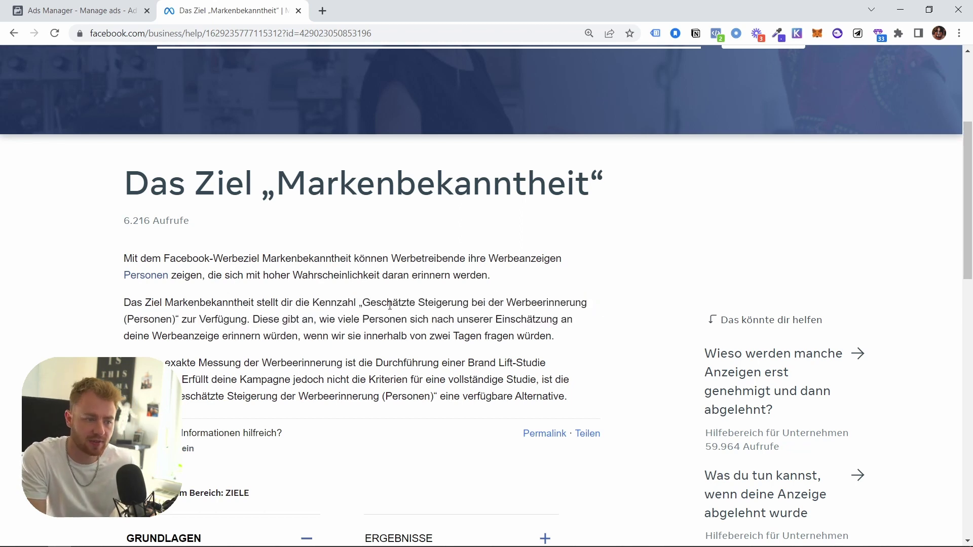
pyautogui.moveTo(365, 301); pyautogui.dragTo(371, 302)
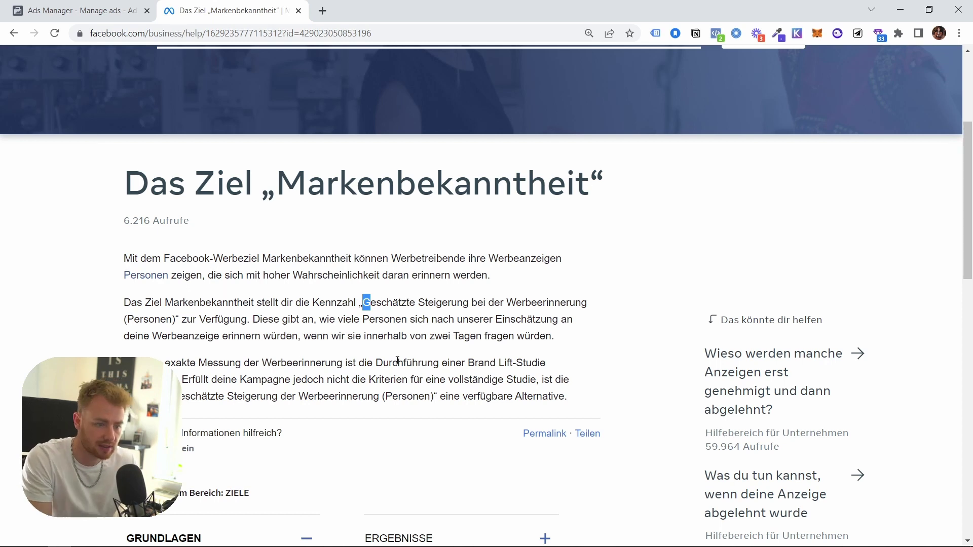
# Examine the article's passage on the Brand Lift-Studie and highlight the metric "Geschätzte Steigerung bei der Werbeerinnerung".
pyautogui.moveTo(465, 363); pyautogui.dragTo(571, 360)
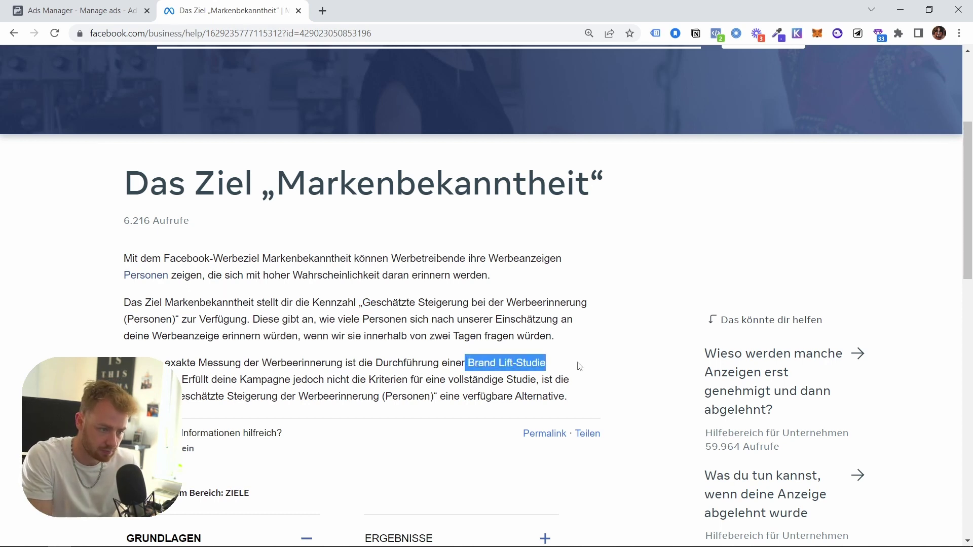
pyautogui.click(580, 363)
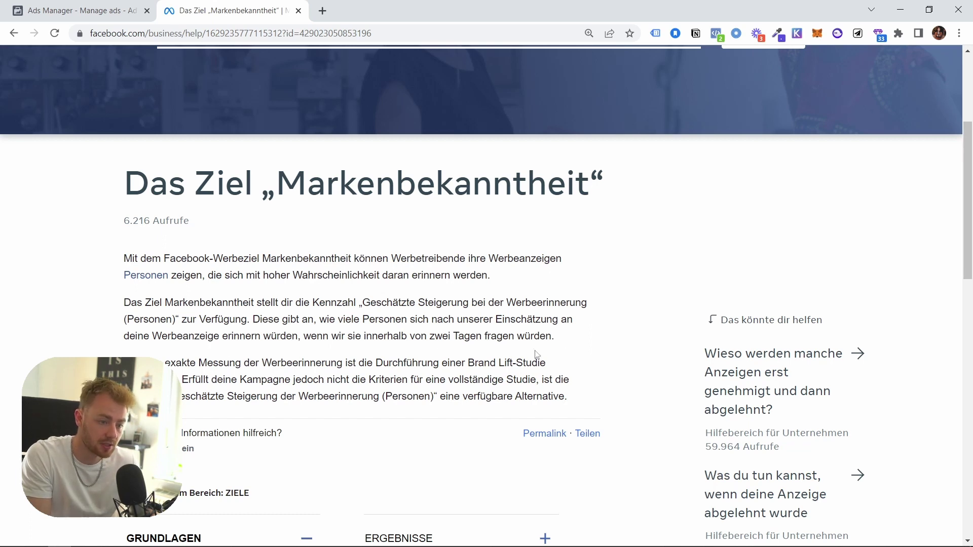
pyautogui.moveTo(124, 363)
pyautogui.mouseDown()
pyautogui.moveTo(417, 363)
pyautogui.moveTo(179, 379)
pyautogui.moveTo(115, 353)
pyautogui.mouseUp()
pyautogui.click(180, 379)
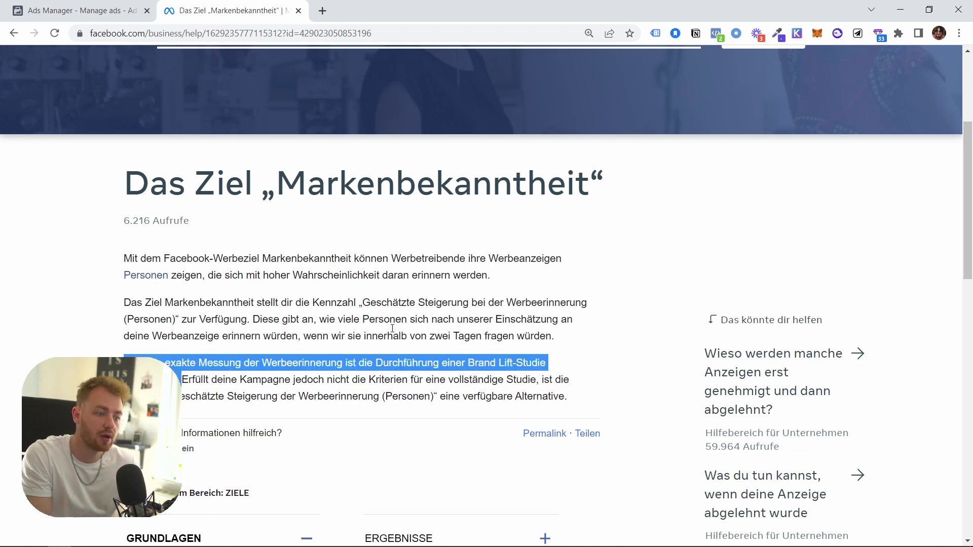
pyautogui.click(408, 355)
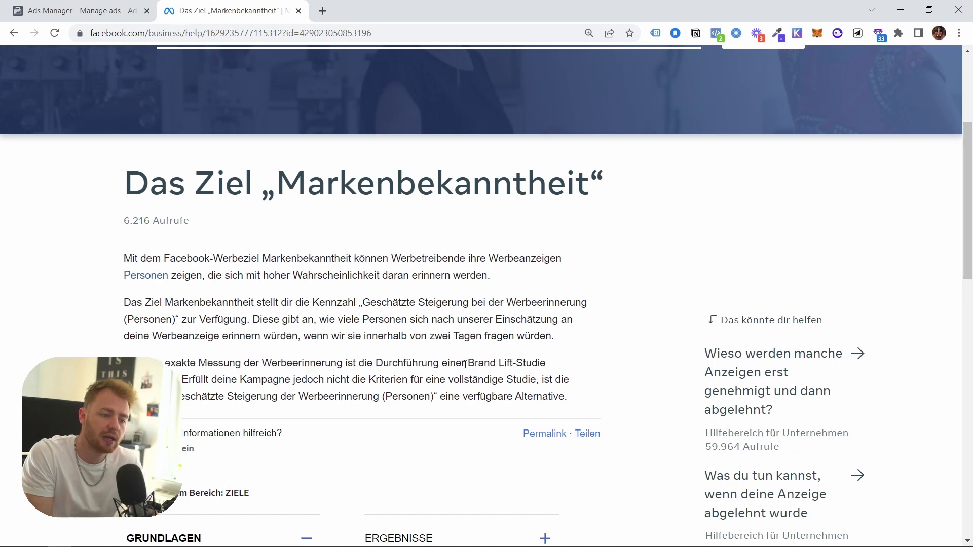
pyautogui.moveTo(466, 363); pyautogui.dragTo(182, 382)
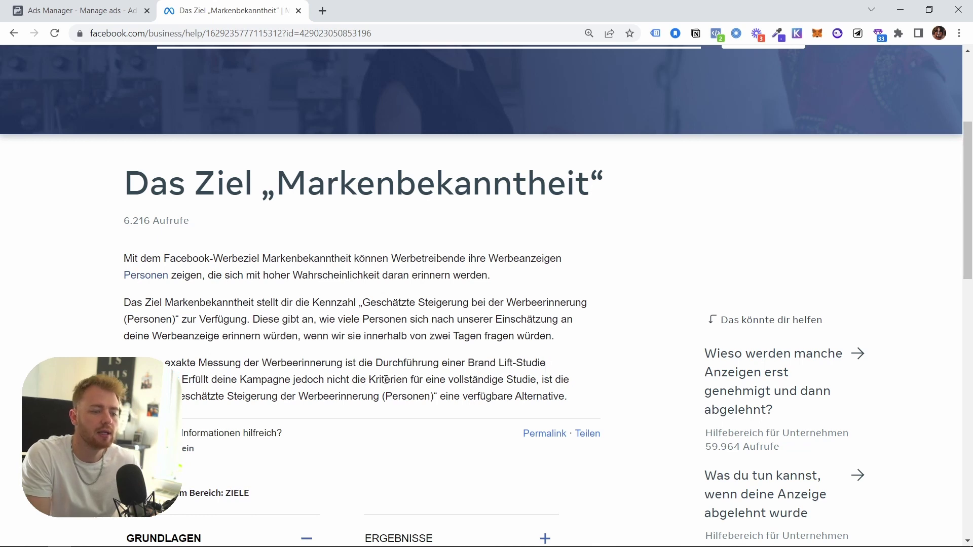
pyautogui.moveTo(181, 380); pyautogui.dragTo(462, 359)
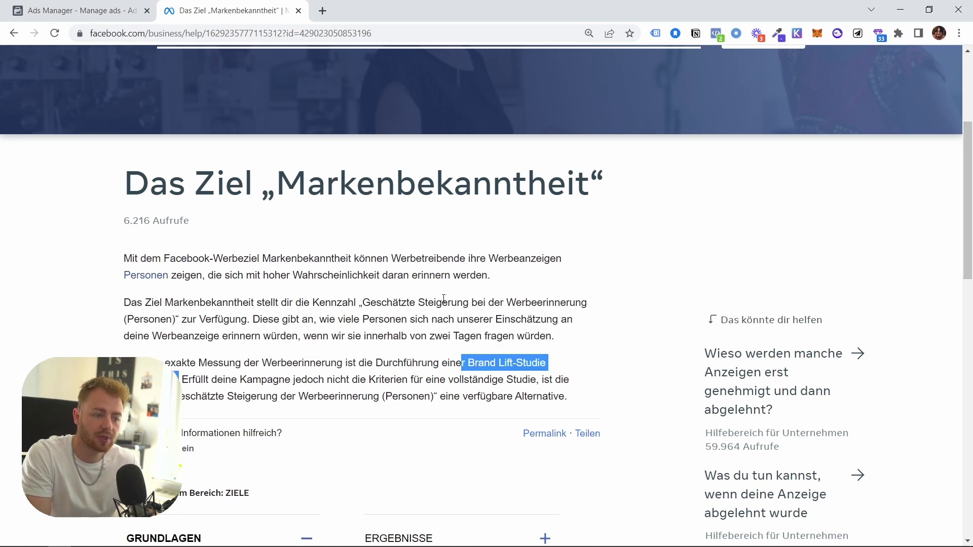
pyautogui.moveTo(361, 303); pyautogui.dragTo(615, 302)
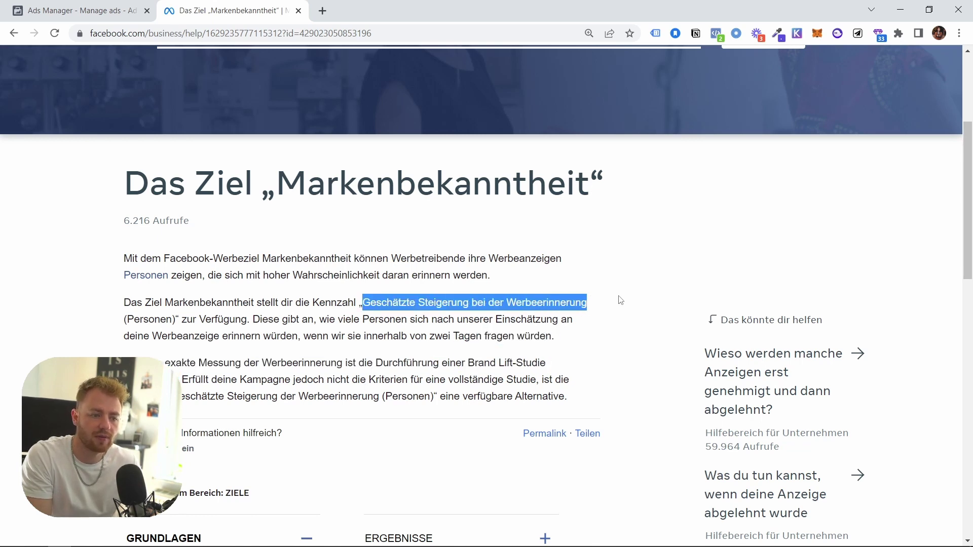